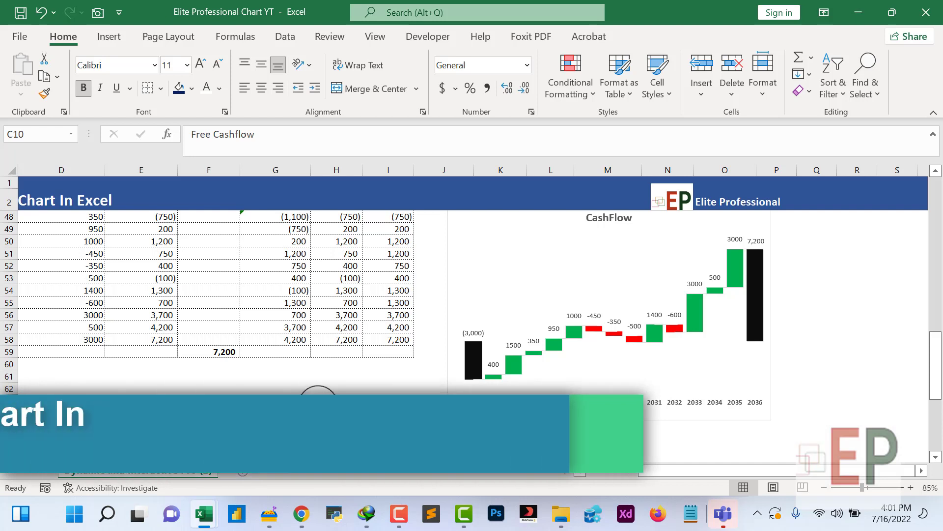
Examine the finished CashFlow waterfall chart and its source rows for 2022 to 2036
{"action": "scroll", "coordinate": [216, 295], "scroll_direction": "up", "scroll_amount": 1}
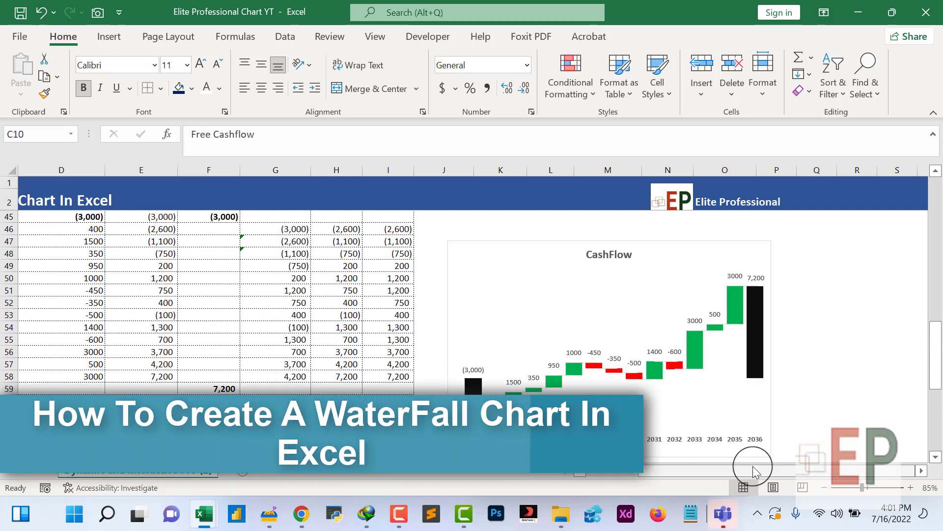
{"action": "scroll", "coordinate": [735, 469], "scroll_direction": "left", "scroll_amount": 1}
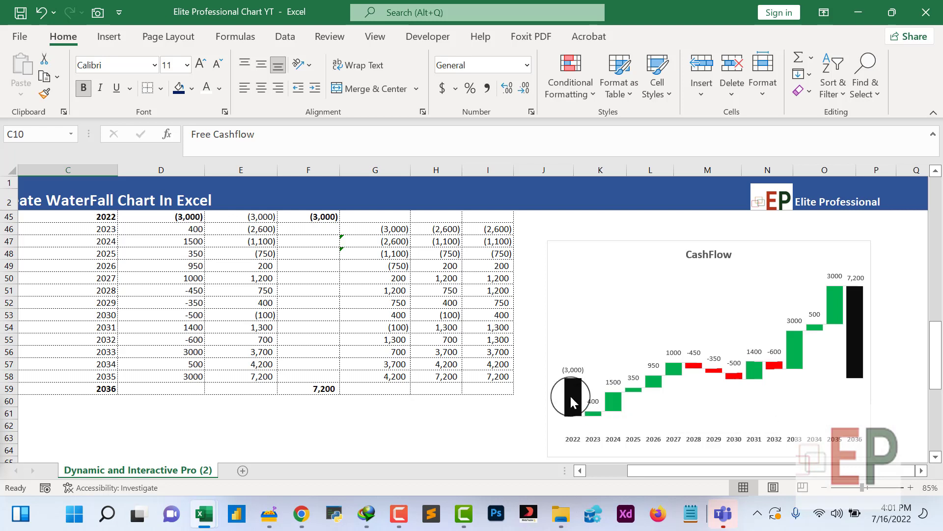
{"action": "mouse_move", "coordinate": [573, 406]}
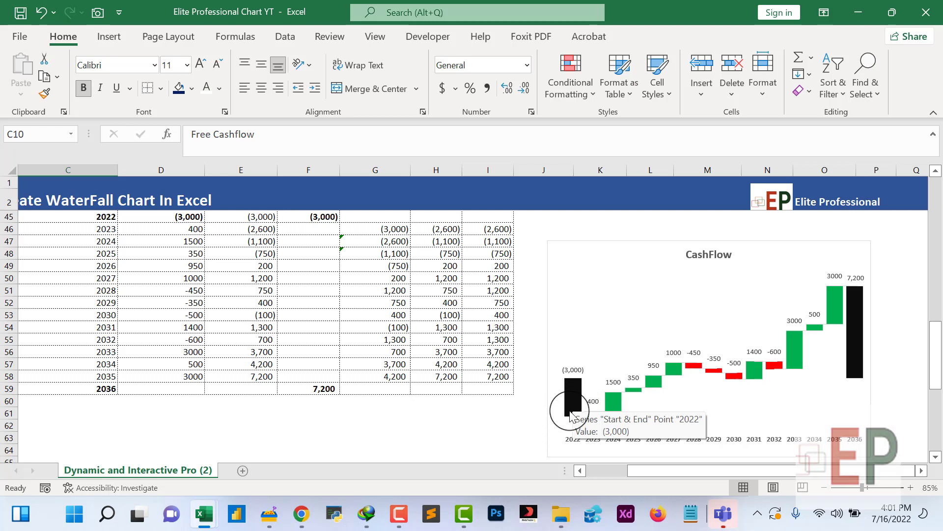
{"action": "left_click_drag", "start_coordinate": [653, 471], "coordinate": [610, 472]}
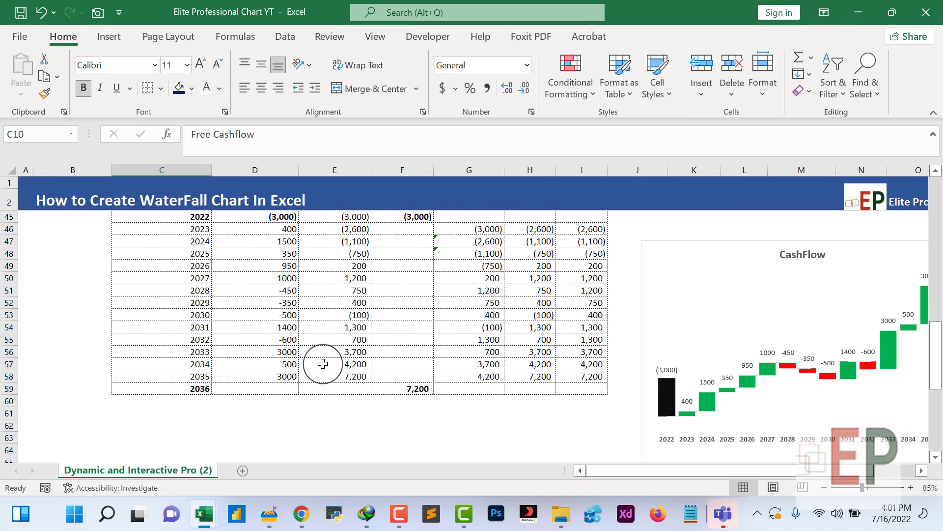
Review the Free Cashflow table, checking its Carrying Over Start row and its Current Balance End row
{"action": "scroll", "coordinate": [323, 363], "scroll_direction": "up", "scroll_amount": 14}
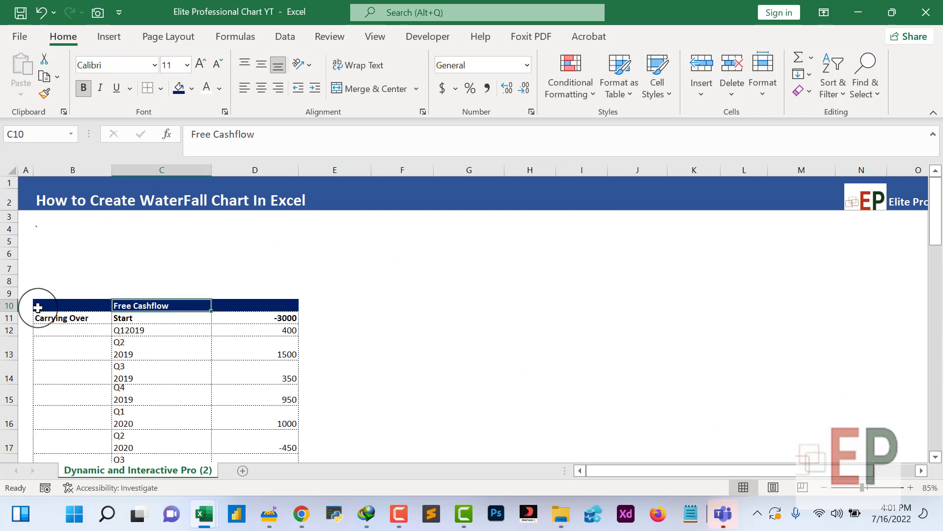
{"action": "scroll", "coordinate": [98, 334], "scroll_direction": "down", "scroll_amount": 2}
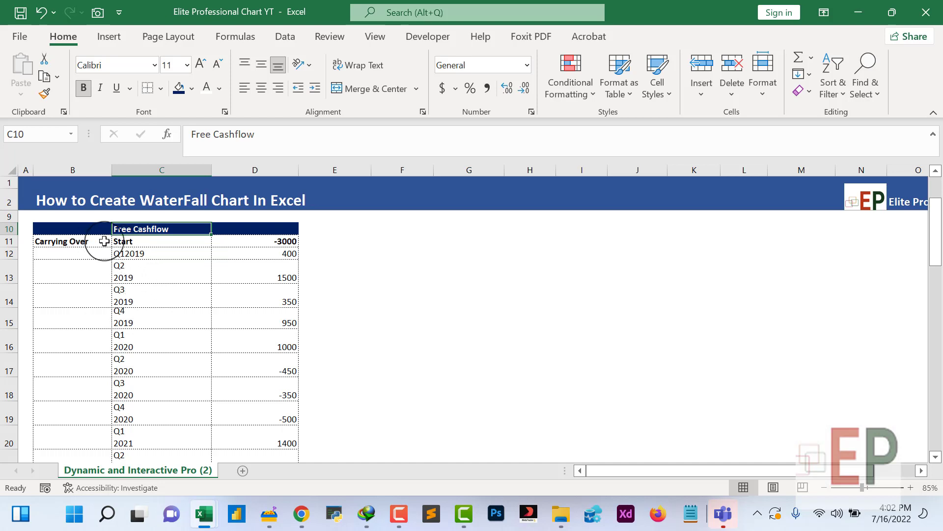
{"action": "left_click", "coordinate": [126, 243]}
{"action": "left_click", "coordinate": [246, 244]}
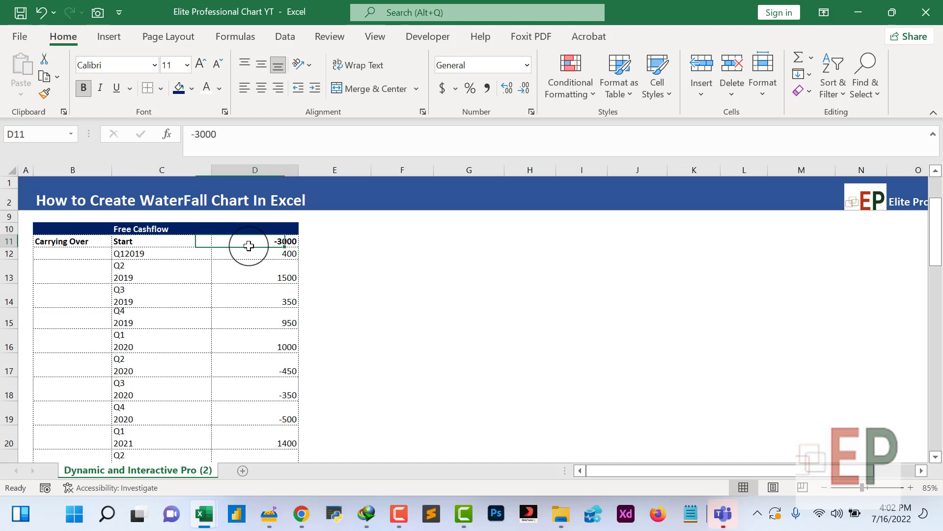
{"action": "scroll", "coordinate": [244, 258], "scroll_direction": "down", "scroll_amount": 2}
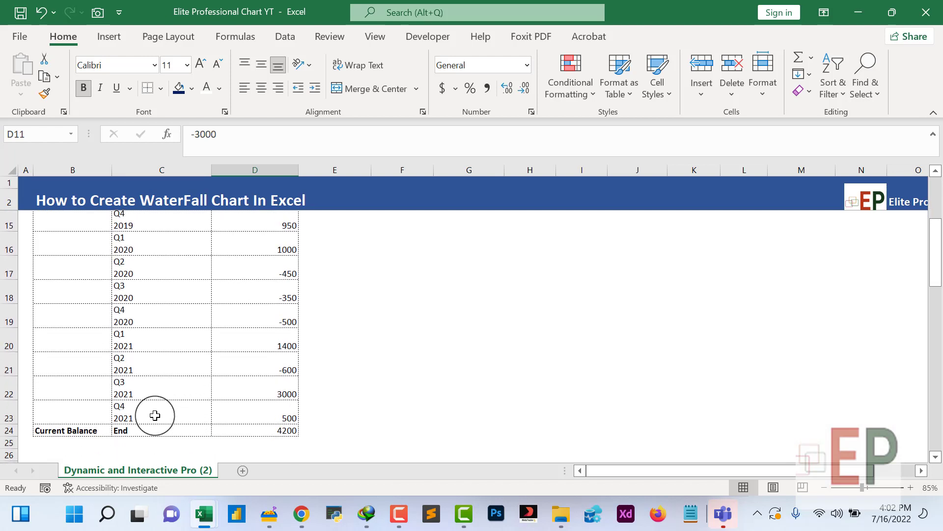
{"action": "left_click", "coordinate": [154, 413]}
{"action": "left_click", "coordinate": [288, 430]}
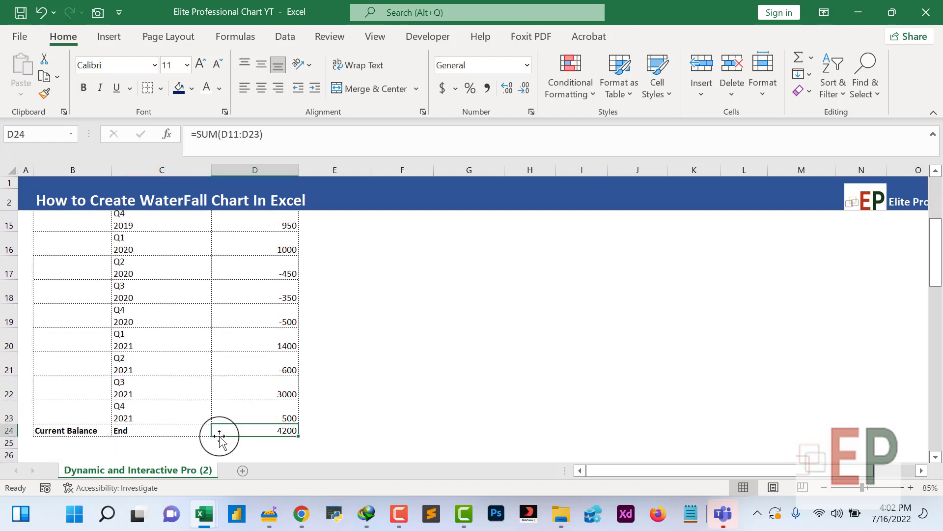
{"action": "scroll", "coordinate": [187, 408], "scroll_direction": "up", "scroll_amount": 4}
{"action": "left_click", "coordinate": [70, 317]}
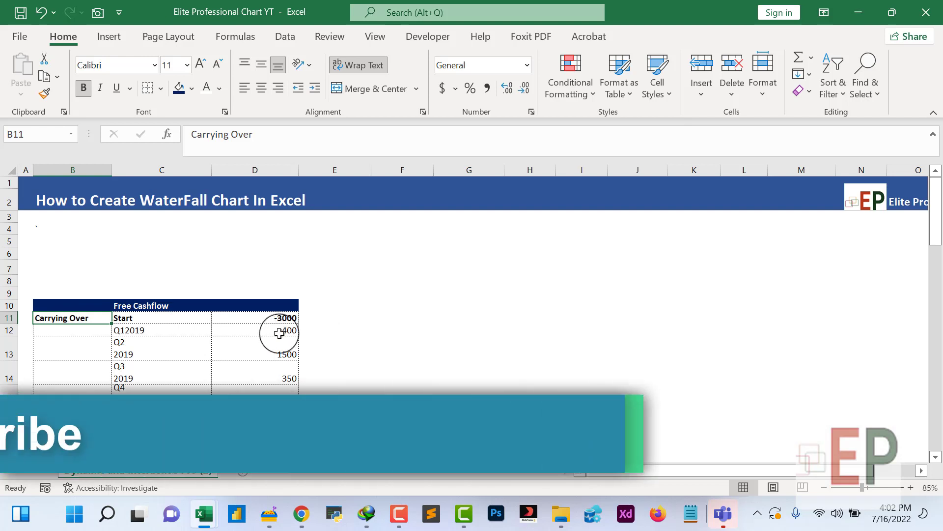
{"action": "scroll", "coordinate": [279, 333], "scroll_direction": "down", "scroll_amount": 6}
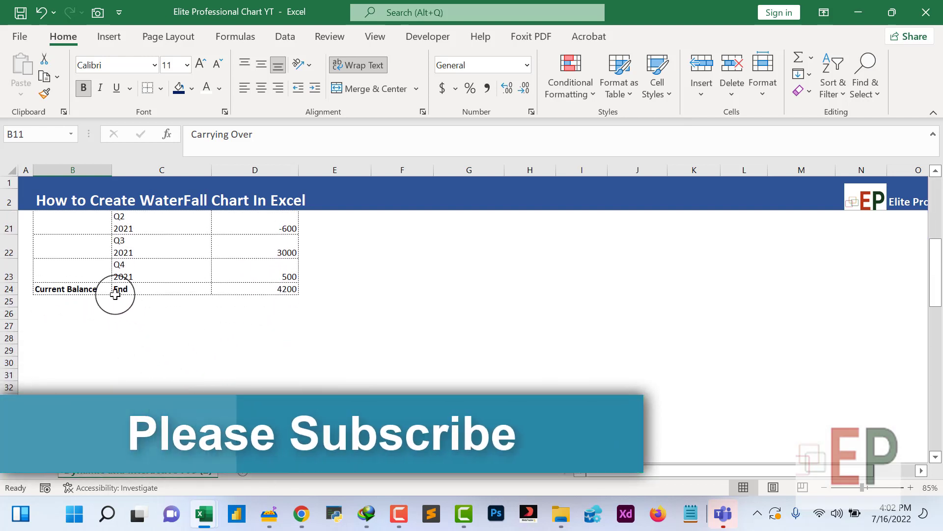
{"action": "left_click", "coordinate": [122, 290]}
{"action": "left_click", "coordinate": [206, 275]}
{"action": "left_click", "coordinate": [245, 287]}
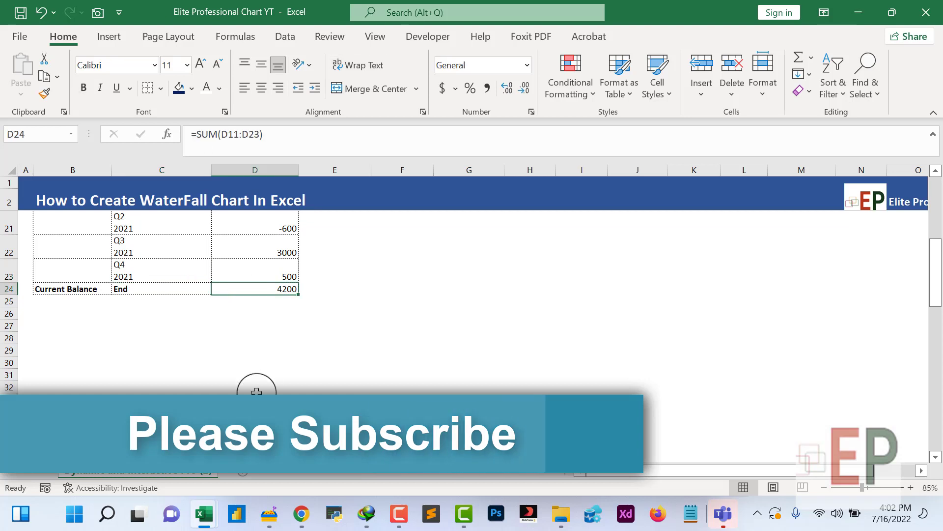
Insert a line break in cell C12 so that Q1 and 2019 sit on separate lines
{"action": "scroll", "coordinate": [256, 391], "scroll_direction": "up", "scroll_amount": 5}
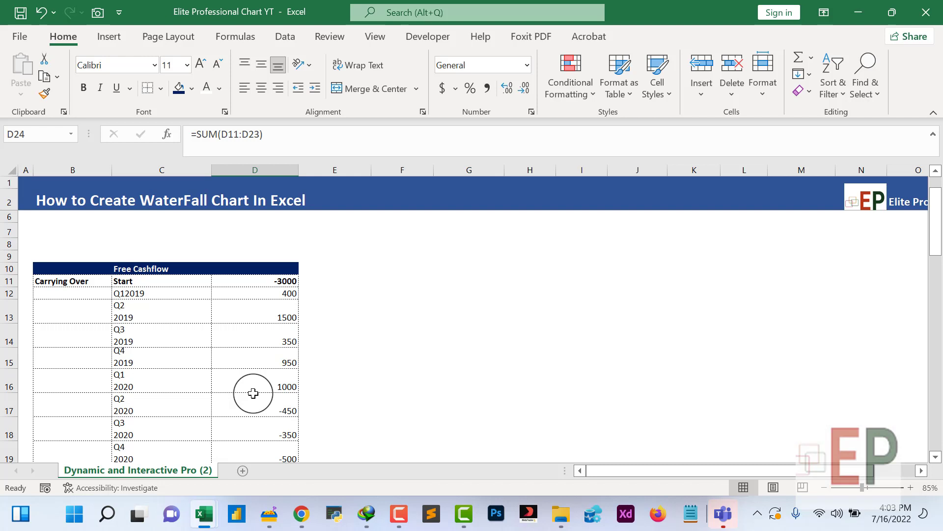
{"action": "left_click", "coordinate": [128, 292]}
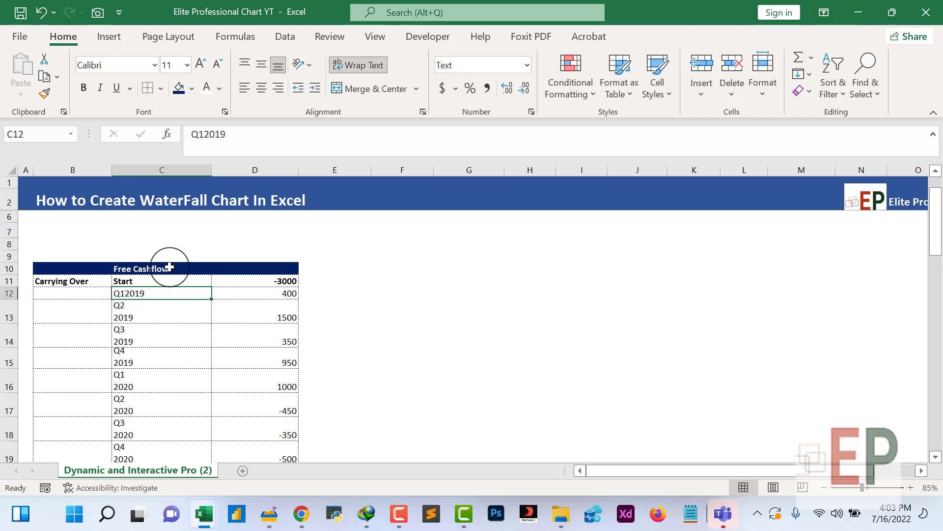
{"action": "left_click", "coordinate": [200, 145]}
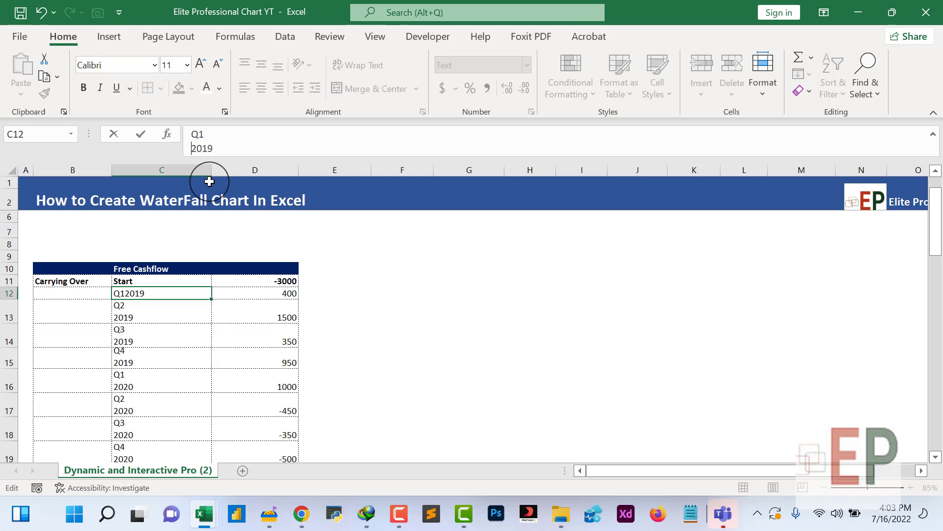
{"action": "key", "text": "Return"}
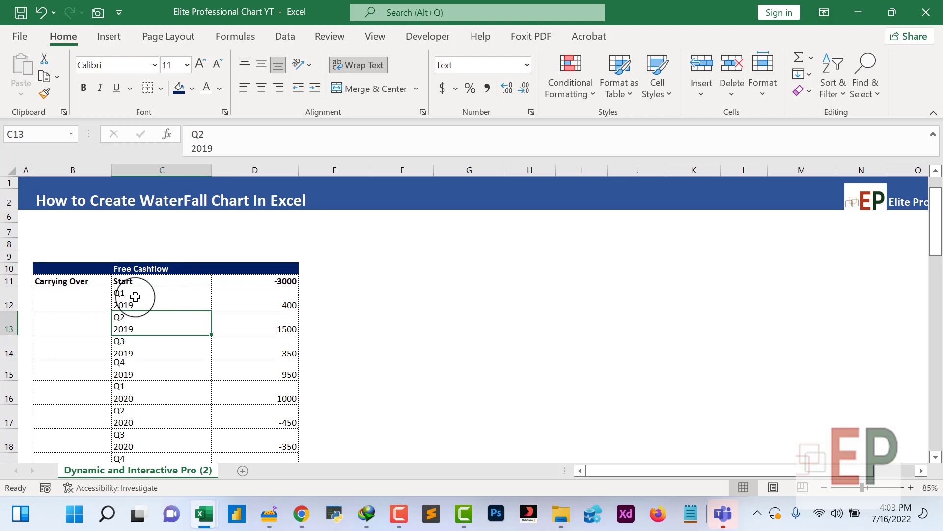
Look over the quarterly labels in the Free Cashflow table from the Start row down to the End row
{"action": "left_click", "coordinate": [334, 329]}
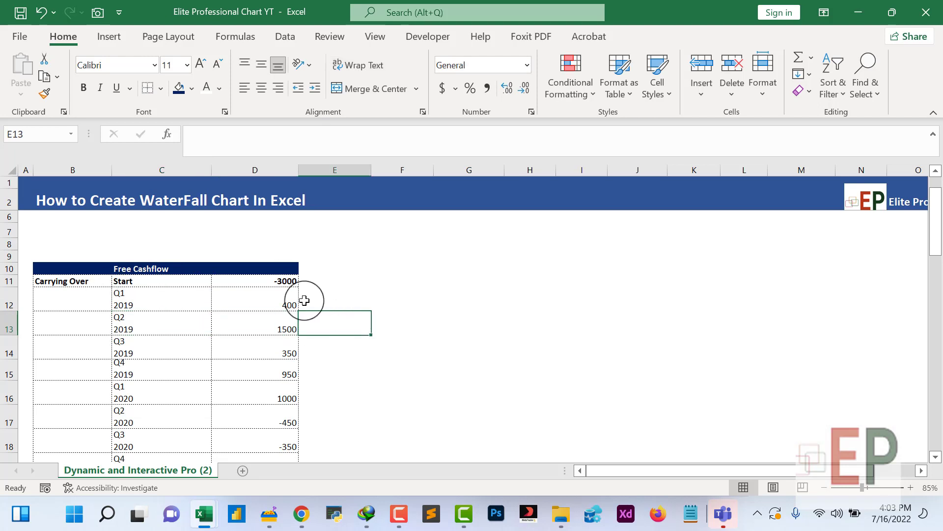
{"action": "scroll", "coordinate": [295, 309], "scroll_direction": "down", "scroll_amount": 2}
{"action": "scroll", "coordinate": [274, 338], "scroll_direction": "up", "scroll_amount": 3}
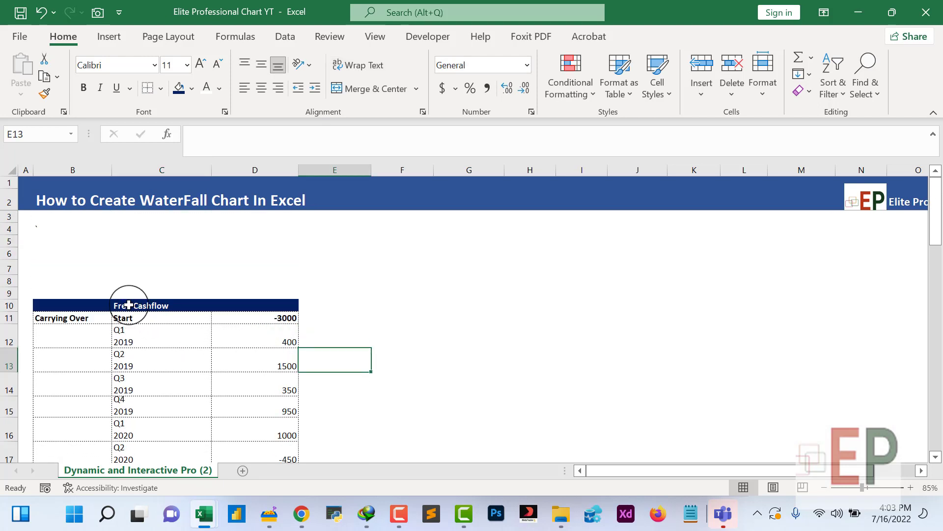
{"action": "scroll", "coordinate": [126, 315], "scroll_direction": "down", "scroll_amount": 1}
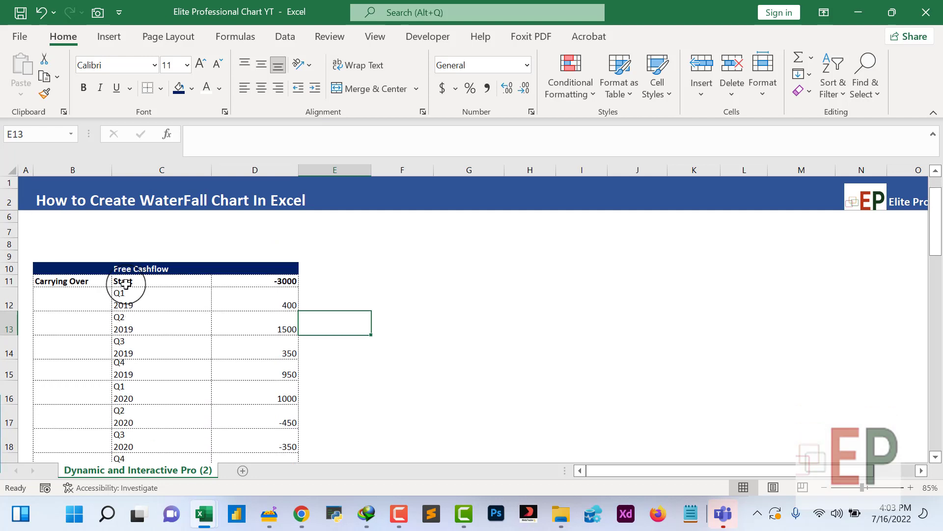
{"action": "scroll", "coordinate": [123, 293], "scroll_direction": "down", "scroll_amount": 1}
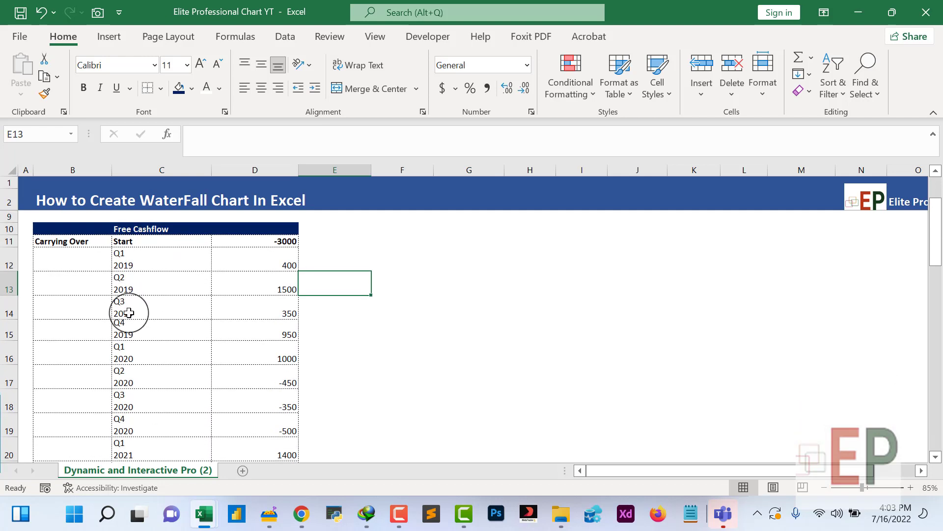
{"action": "left_click", "coordinate": [128, 242]}
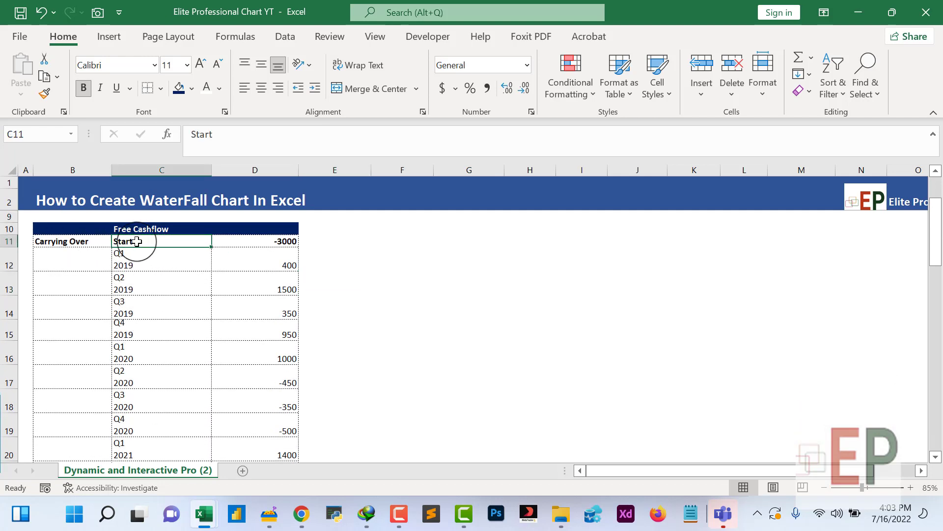
{"action": "left_click", "coordinate": [135, 249]}
{"action": "left_click", "coordinate": [135, 242]}
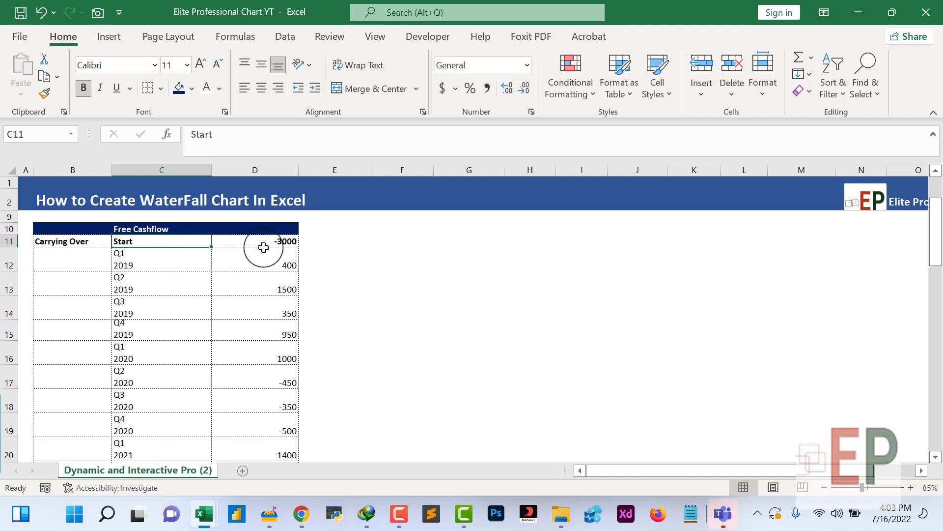
{"action": "scroll", "coordinate": [181, 338], "scroll_direction": "down", "scroll_amount": 2}
{"action": "left_click", "coordinate": [134, 429]}
Select the Free Cashflow labels and amounts from Start to End, range C11:D24
{"action": "scroll", "coordinate": [132, 422], "scroll_direction": "up", "scroll_amount": 2}
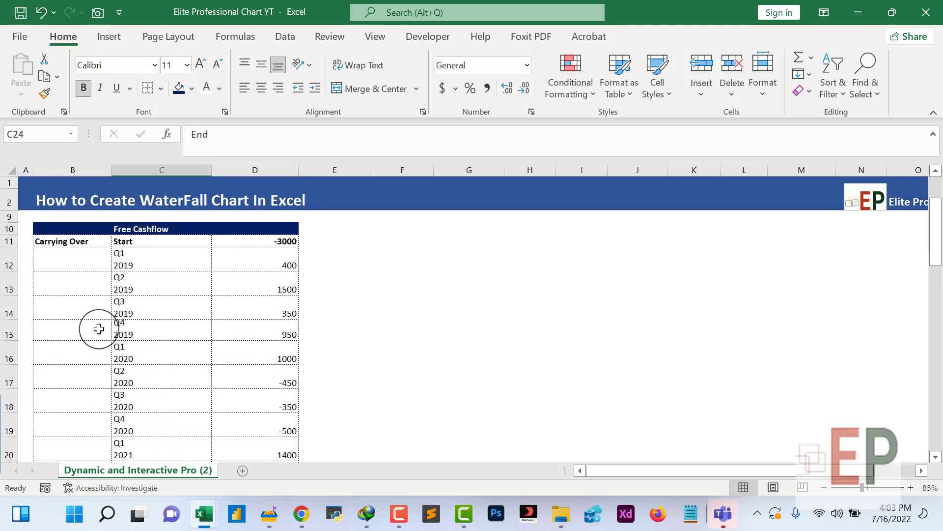
{"action": "left_click_drag", "start_coordinate": [133, 242], "coordinate": [246, 455]}
{"action": "scroll", "coordinate": [165, 302], "scroll_direction": "up", "scroll_amount": 2}
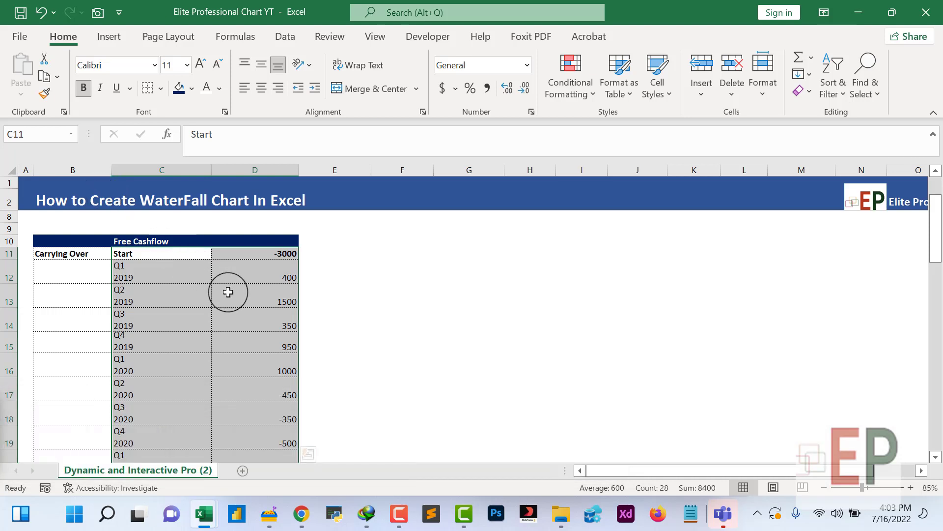
{"action": "key", "text": "ctrl+q"}
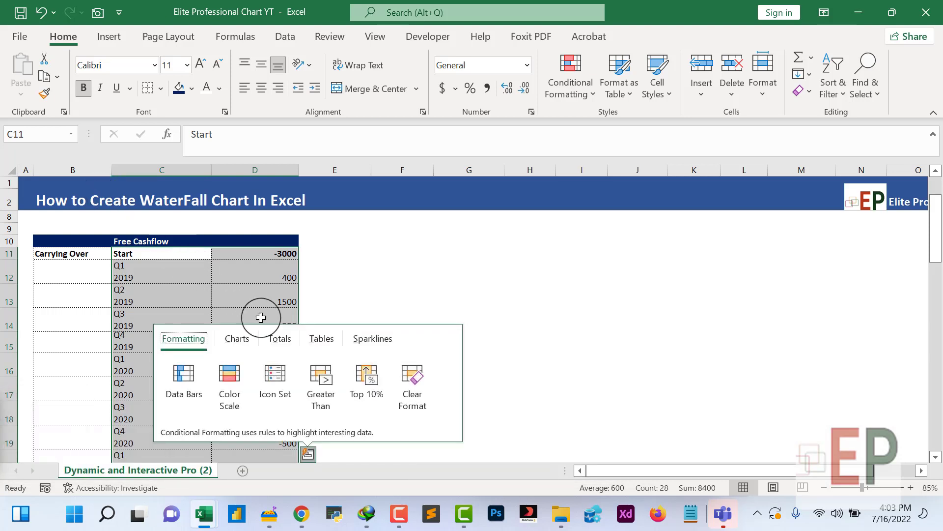
{"action": "left_click", "coordinate": [237, 339]}
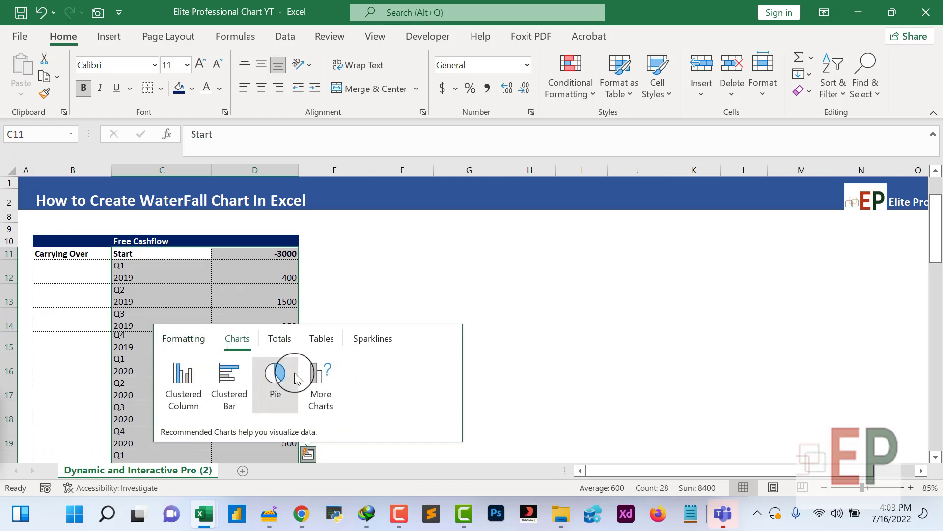
{"action": "left_click", "coordinate": [321, 392]}
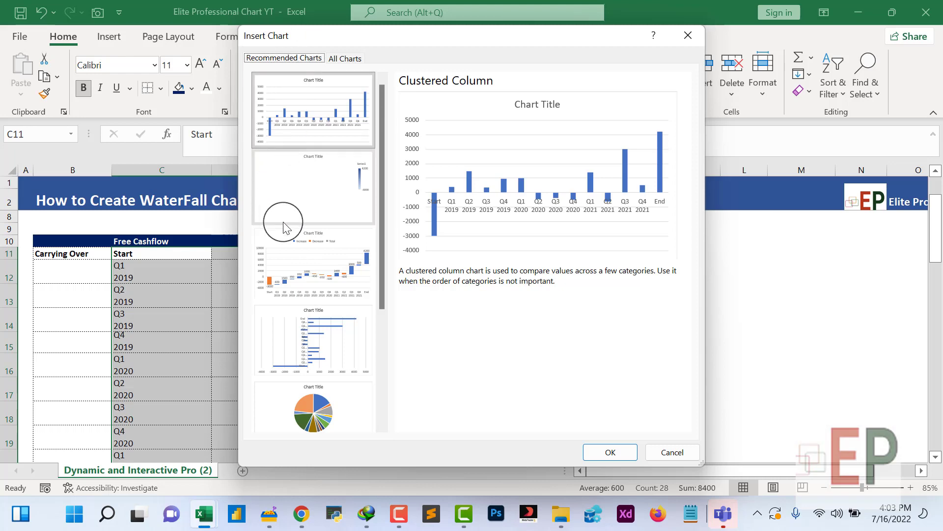
{"action": "left_click", "coordinate": [672, 451]}
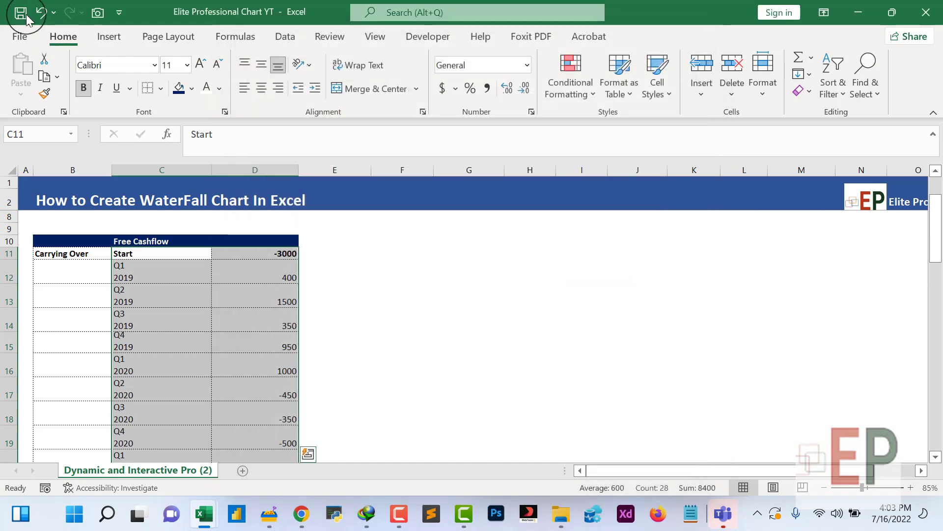
Insert the recommended Waterfall chart for the selected cash flow data
{"action": "left_click", "coordinate": [110, 37]}
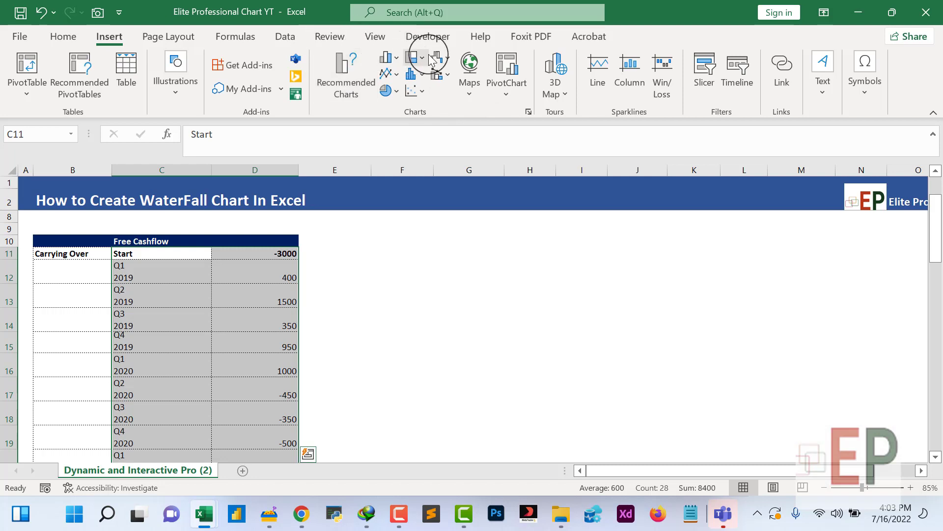
{"action": "left_click", "coordinate": [529, 113]}
{"action": "left_click", "coordinate": [322, 273]}
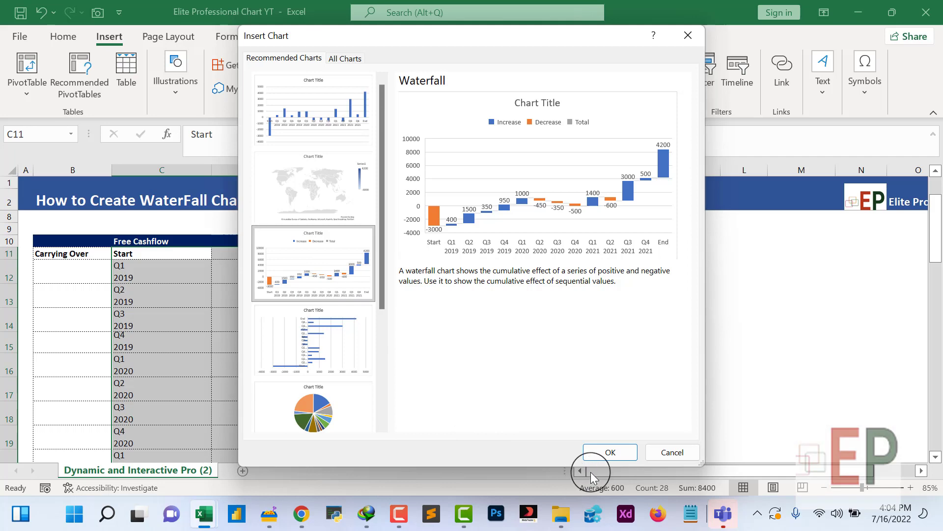
{"action": "left_click", "coordinate": [601, 460]}
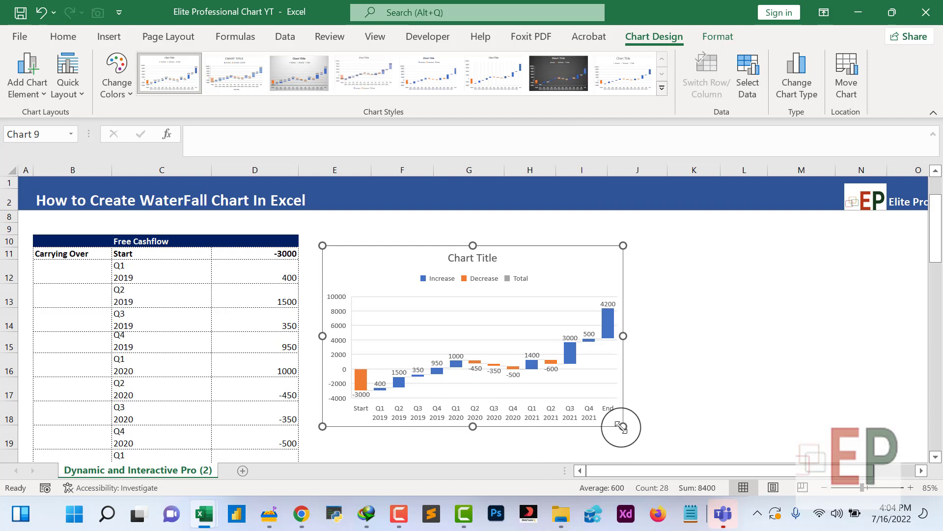
Enlarge the waterfall chart and reposition it beside the Free Cashflow table
{"action": "left_click_drag", "start_coordinate": [622, 427], "coordinate": [675, 439]}
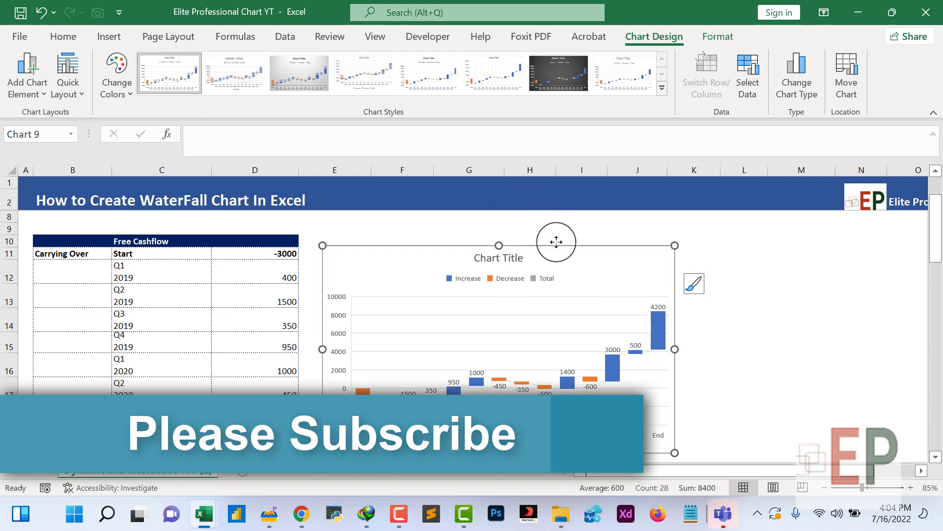
{"action": "left_click_drag", "start_coordinate": [556, 244], "coordinate": [561, 232]}
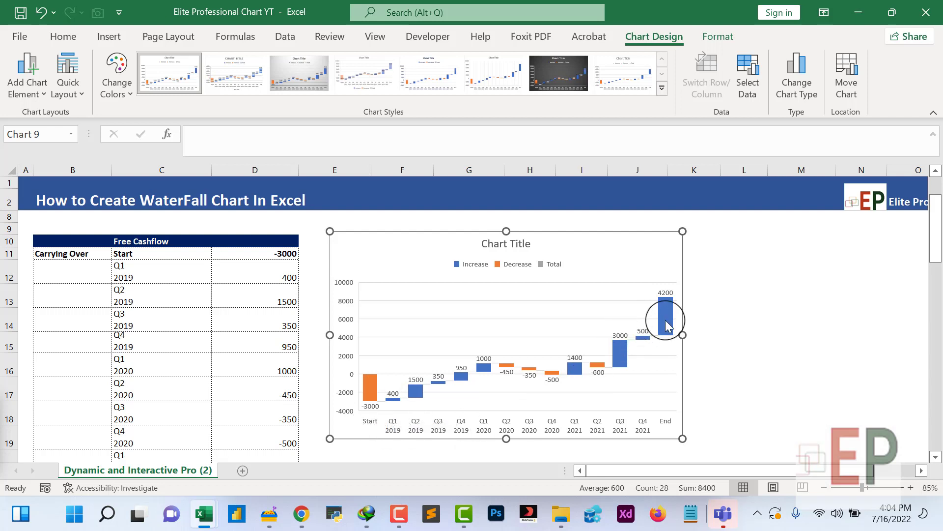
Set the Start bar of the waterfall chart as a total
{"action": "left_click", "coordinate": [368, 384]}
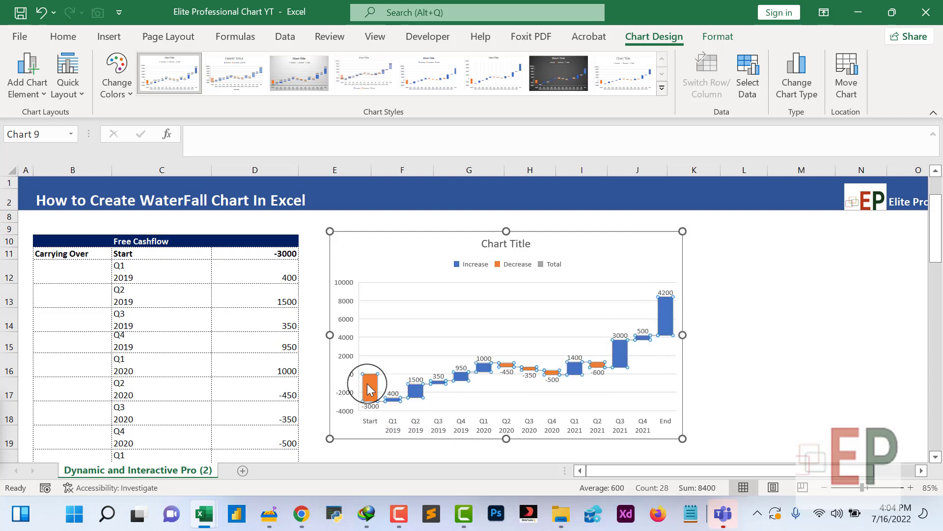
{"action": "right_click", "coordinate": [367, 384]}
{"action": "left_click", "coordinate": [367, 384]}
{"action": "left_click", "coordinate": [367, 385]}
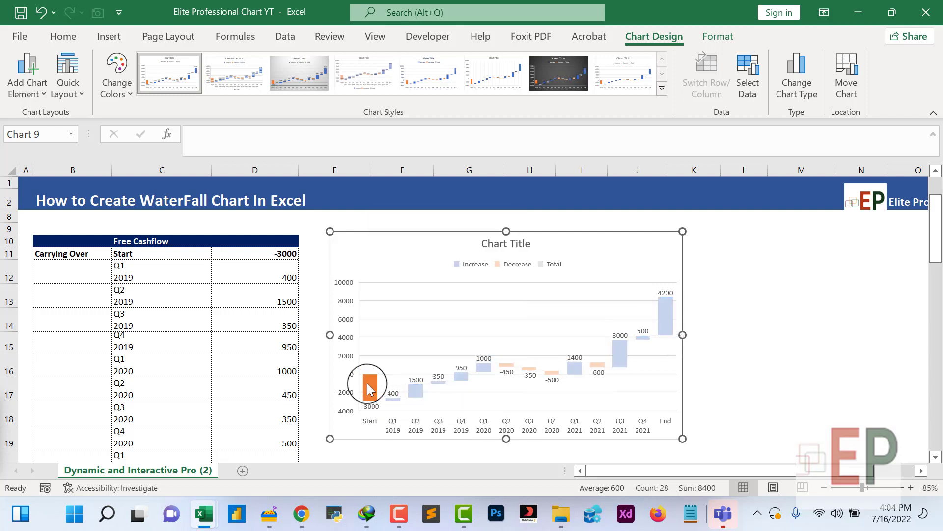
{"action": "right_click", "coordinate": [368, 385]}
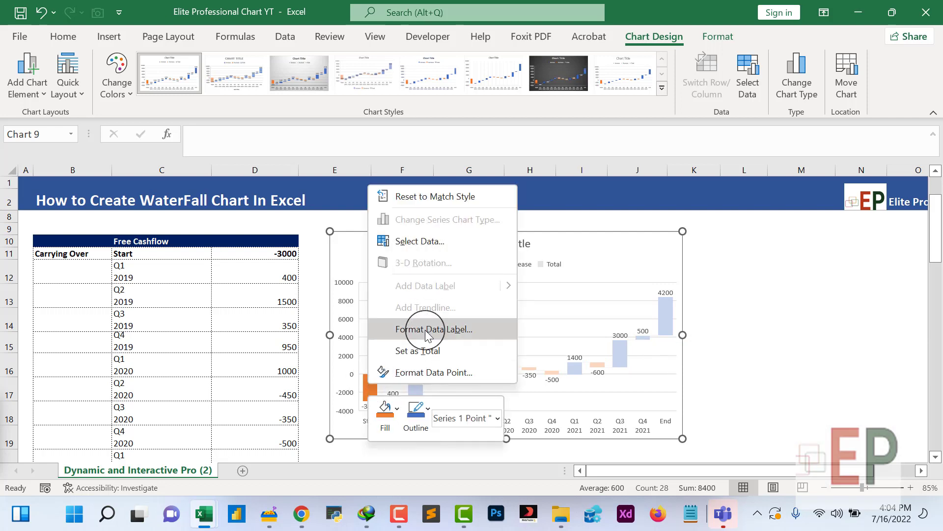
{"action": "left_click", "coordinate": [423, 351]}
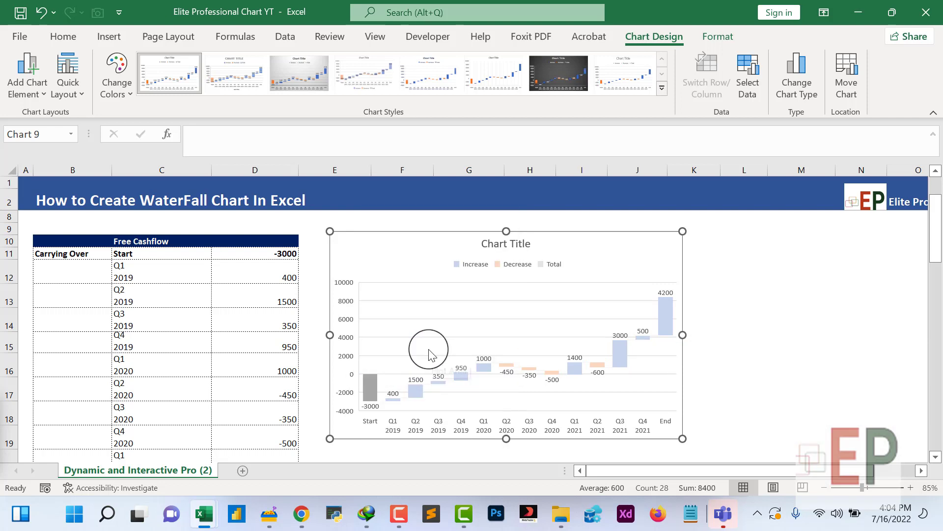
Set the End bar of the waterfall chart as a total and deselect the chart
{"action": "left_click", "coordinate": [664, 316]}
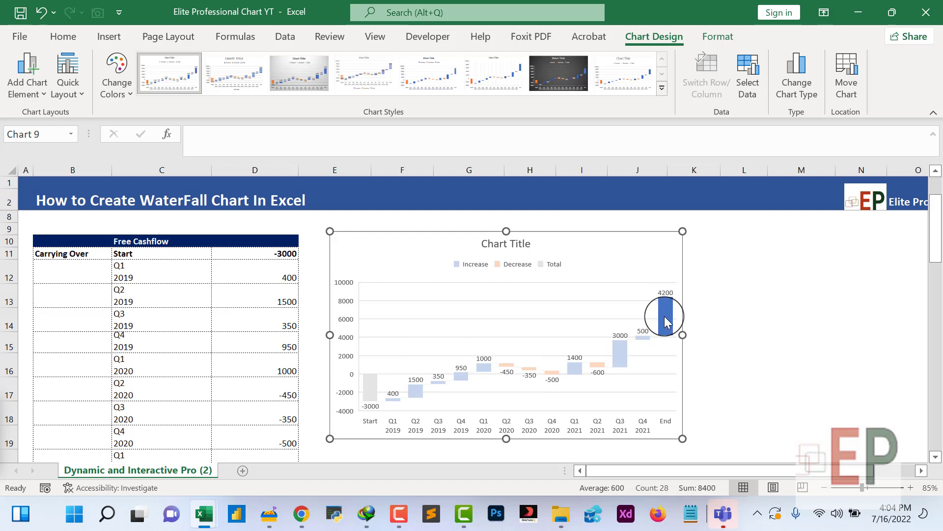
{"action": "right_click", "coordinate": [664, 317]}
{"action": "left_click", "coordinate": [702, 280]}
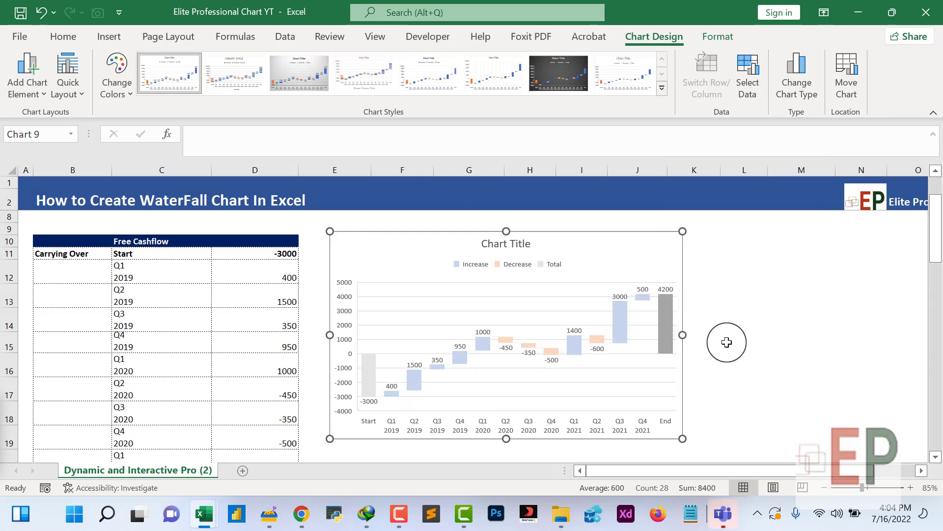
{"action": "left_click", "coordinate": [727, 342]}
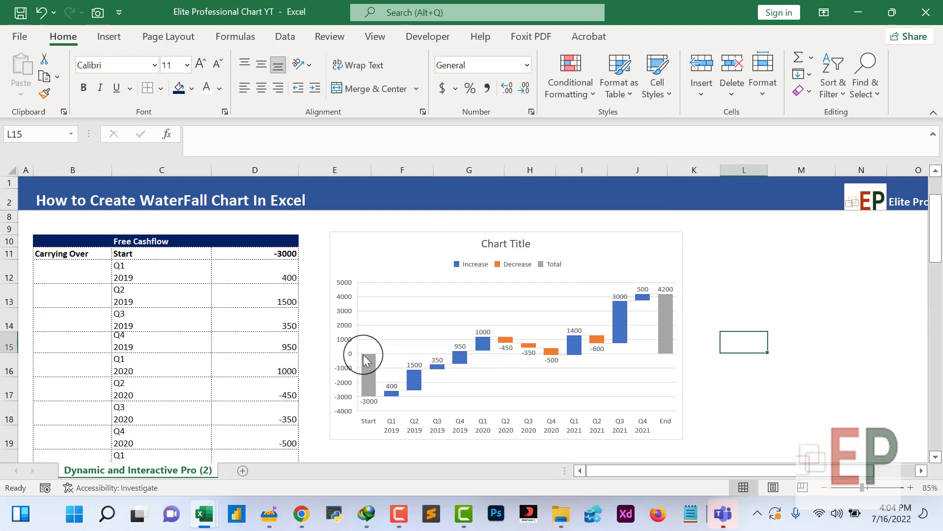
Examine the waterfall chart's bars and labels from Start through the quarterly increases and decreases to End
{"action": "mouse_move", "coordinate": [366, 360]}
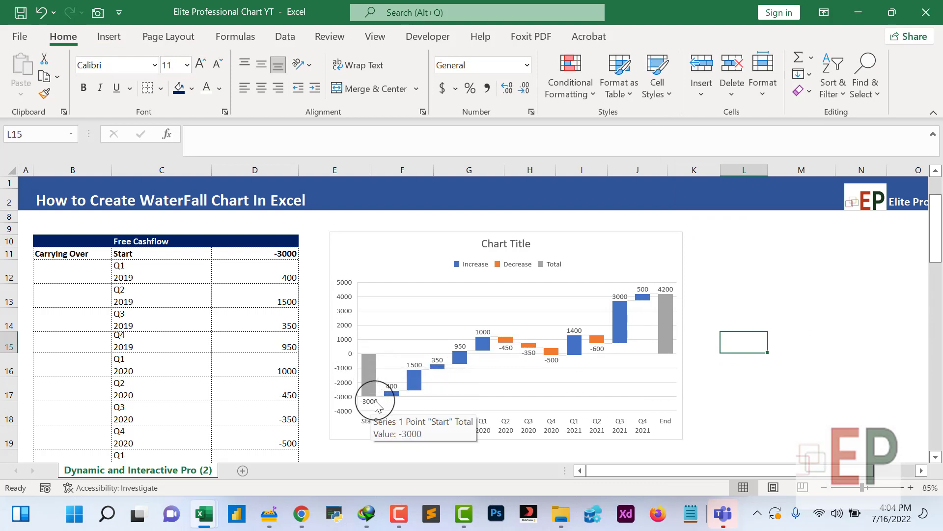
{"action": "mouse_move", "coordinate": [392, 390]}
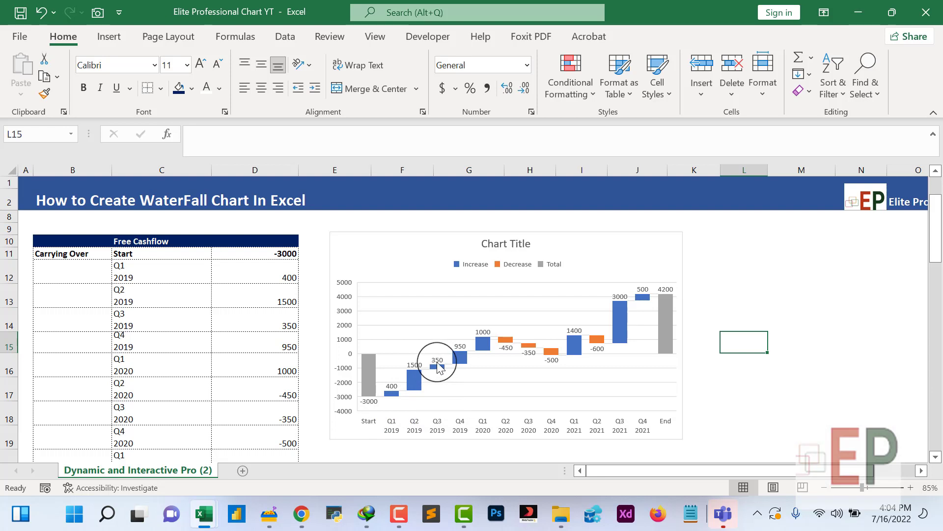
{"action": "mouse_move", "coordinate": [440, 367]}
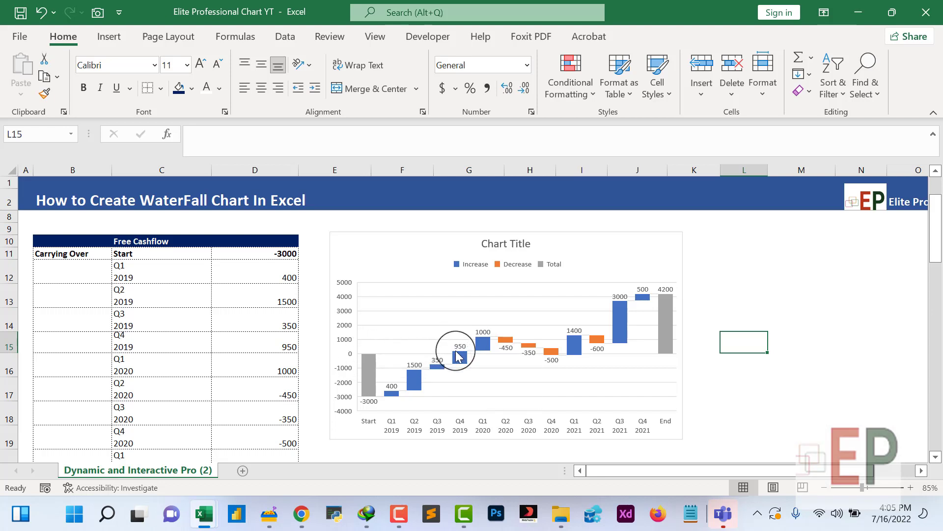
{"action": "mouse_move", "coordinate": [462, 358]}
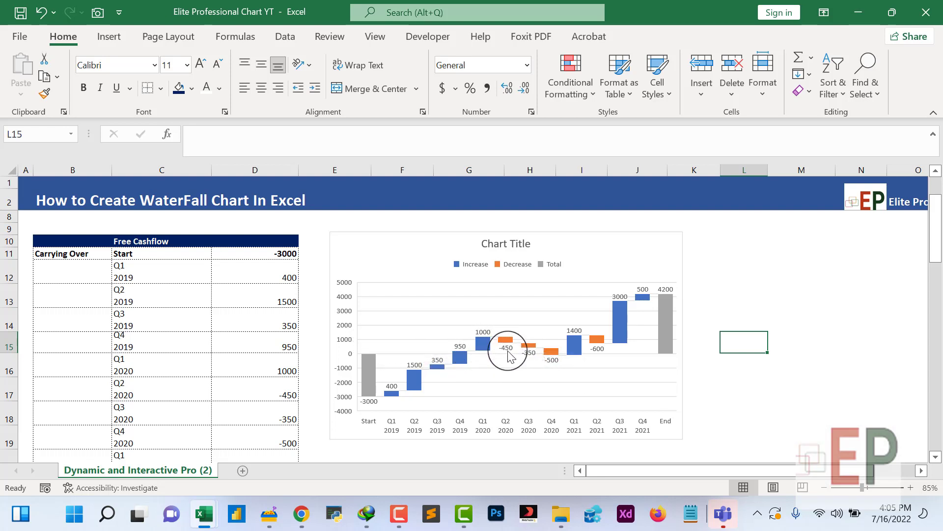
{"action": "mouse_move", "coordinate": [508, 351]}
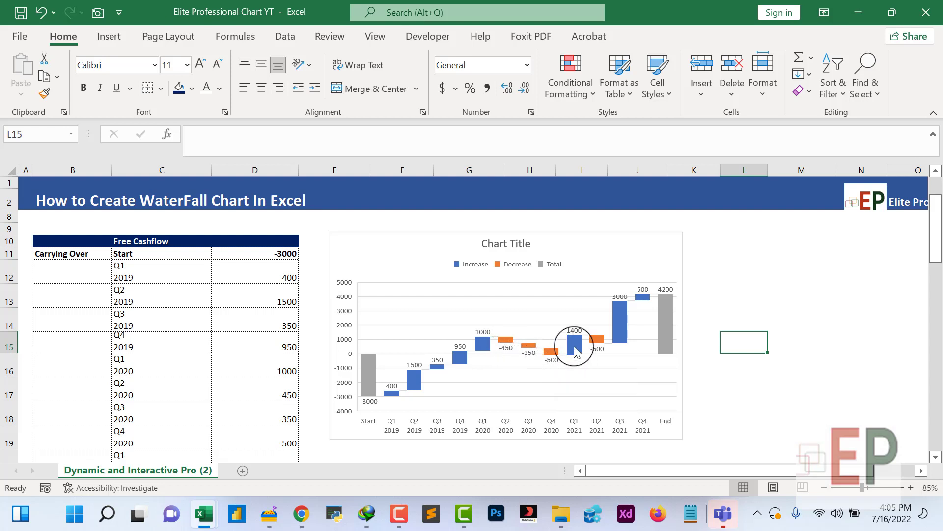
{"action": "mouse_move", "coordinate": [574, 332]}
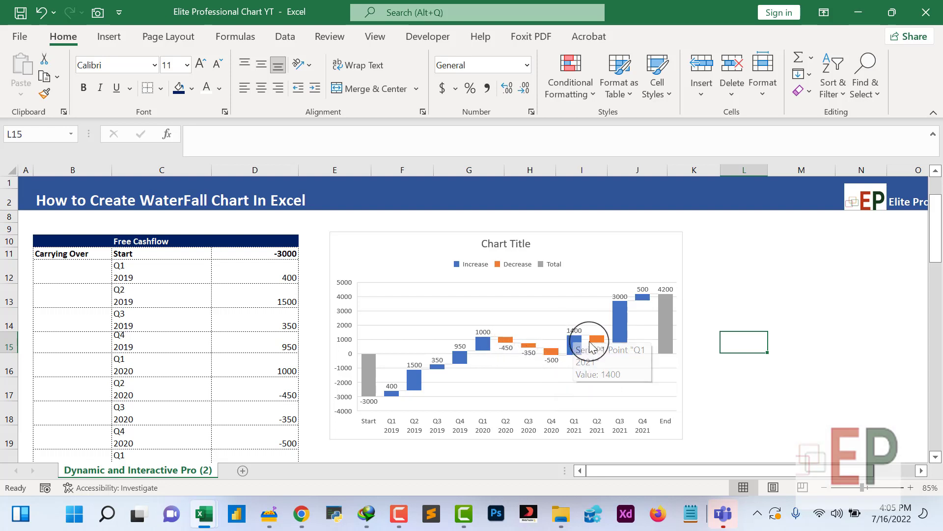
{"action": "mouse_move", "coordinate": [598, 345]}
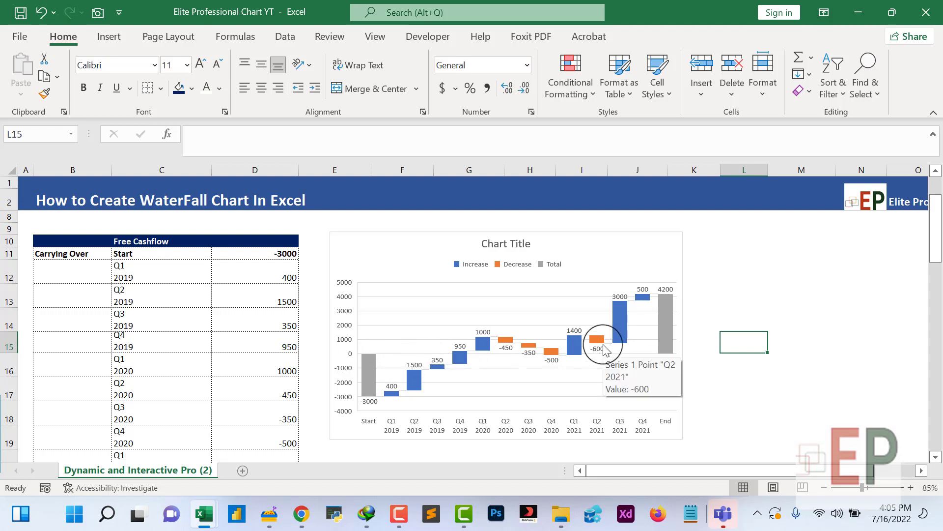
{"action": "left_click", "coordinate": [618, 325]}
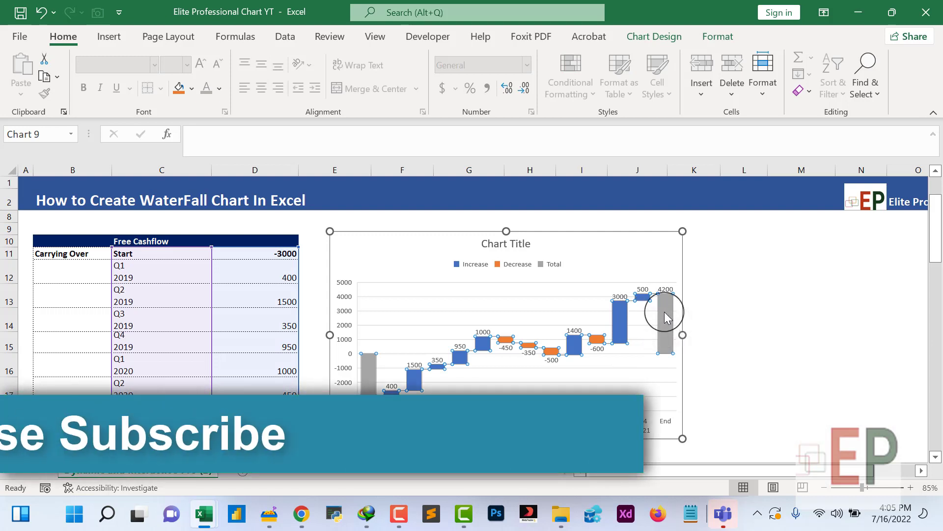
{"action": "left_click", "coordinate": [664, 311]}
{"action": "mouse_move", "coordinate": [666, 308]}
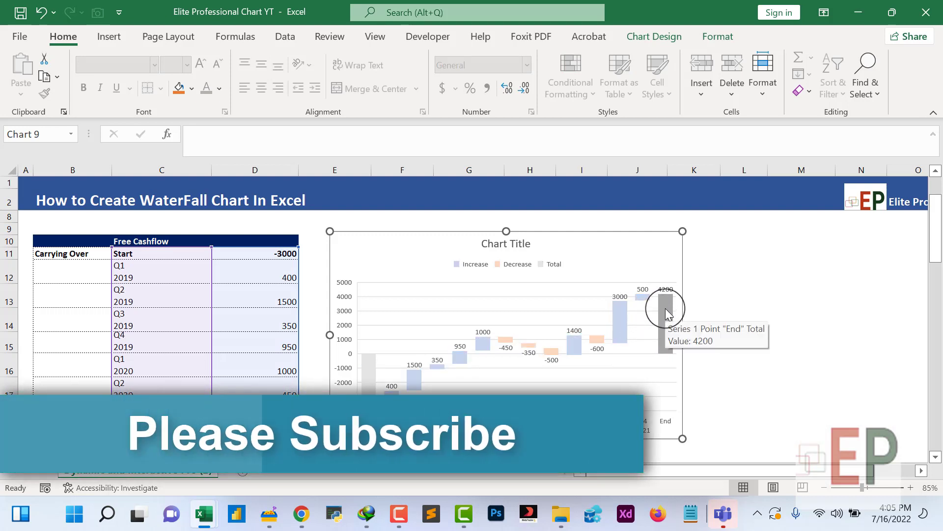
{"action": "left_click", "coordinate": [613, 295]}
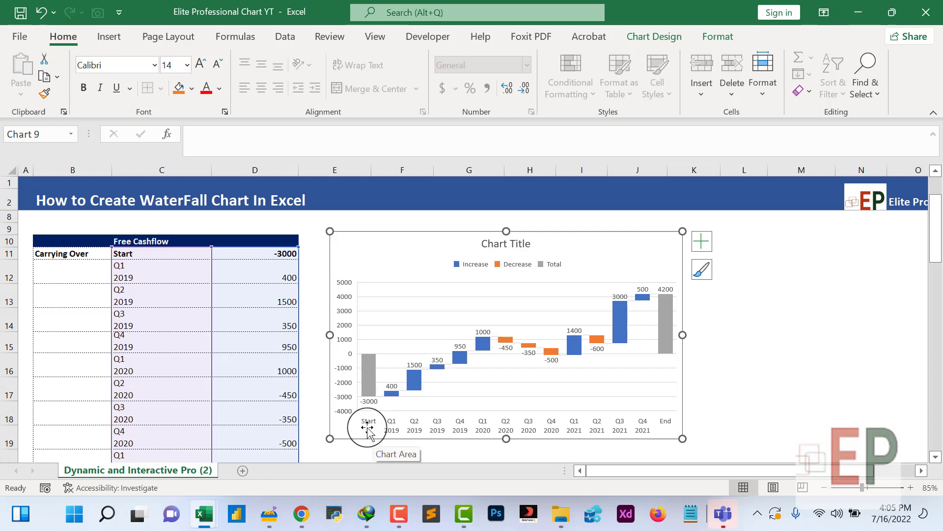
{"action": "left_click", "coordinate": [667, 426]}
{"action": "left_click", "coordinate": [704, 395]}
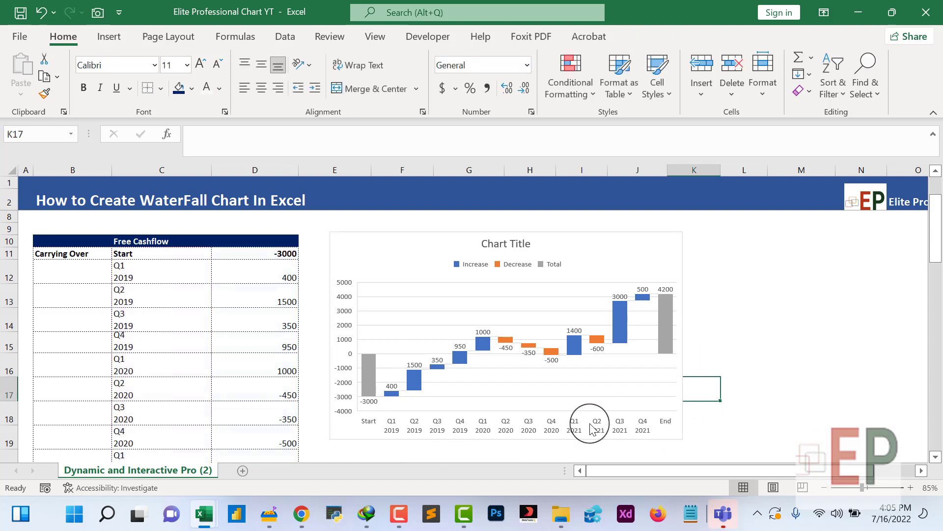
Remove the horizontal gridlines and the legend from the waterfall chart
{"action": "left_click", "coordinate": [400, 298]}
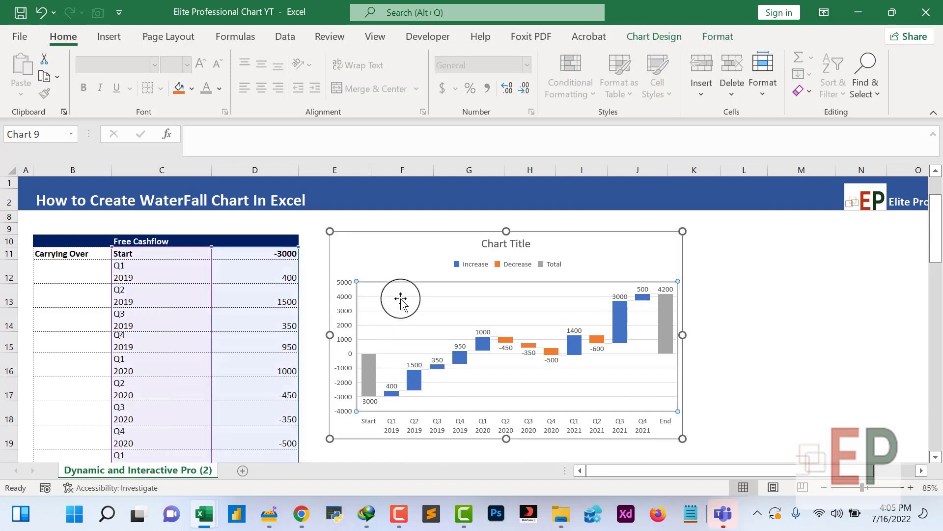
{"action": "left_click", "coordinate": [399, 299]}
{"action": "key", "text": "Delete"}
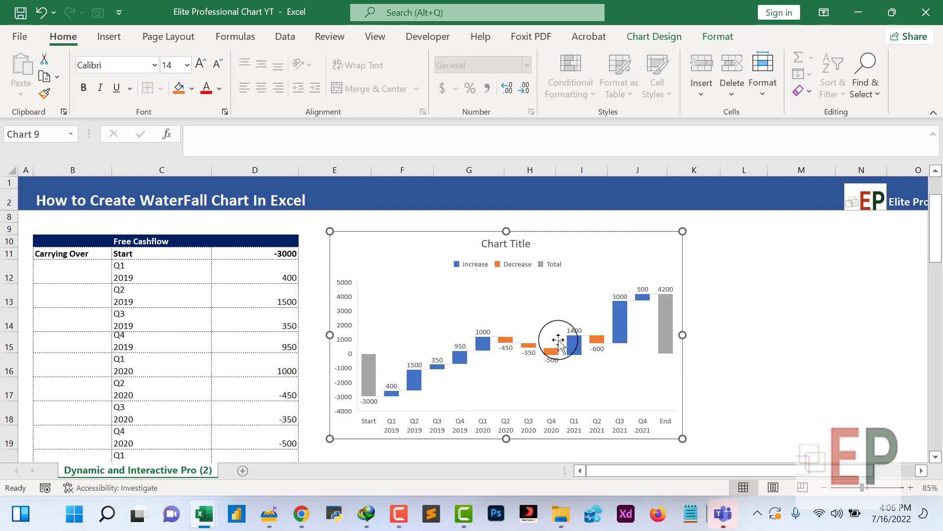
{"action": "left_click", "coordinate": [534, 266]}
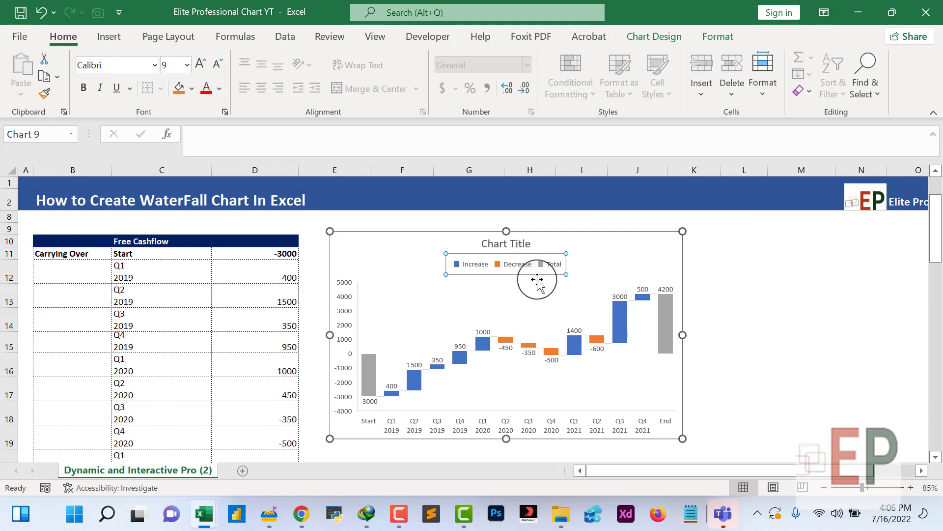
{"action": "key", "text": "Delete"}
Change the chart title to "Free Cashflow"
{"action": "double_click", "coordinate": [500, 244]}
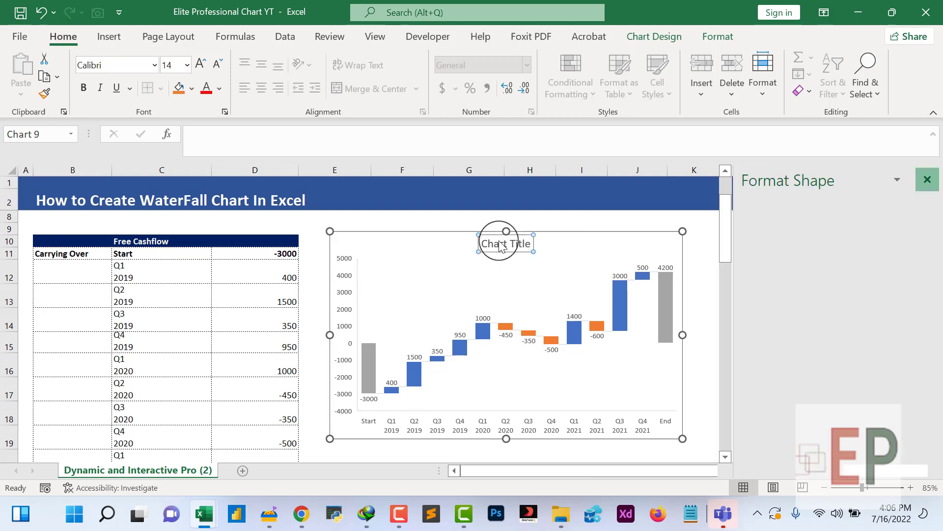
{"action": "double_click", "coordinate": [493, 244]}
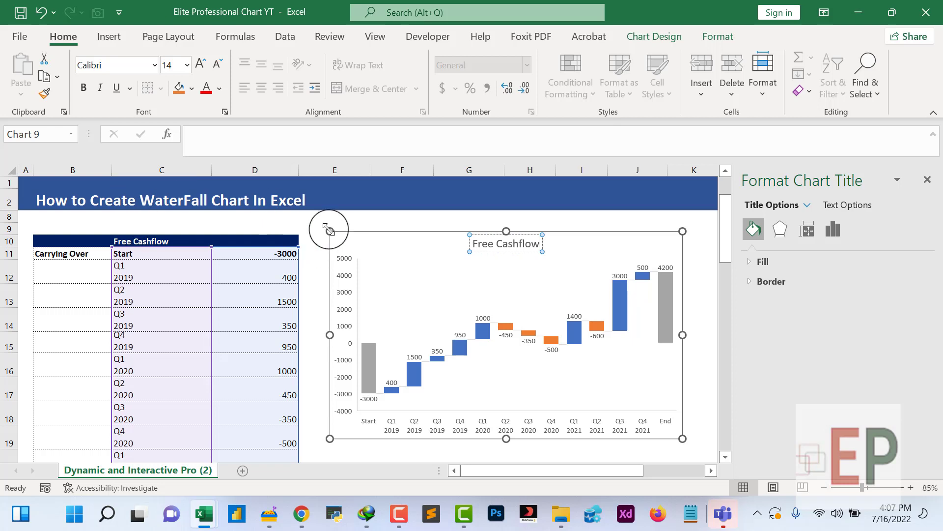
{"action": "left_click", "coordinate": [314, 219]}
{"action": "left_click", "coordinate": [513, 251]}
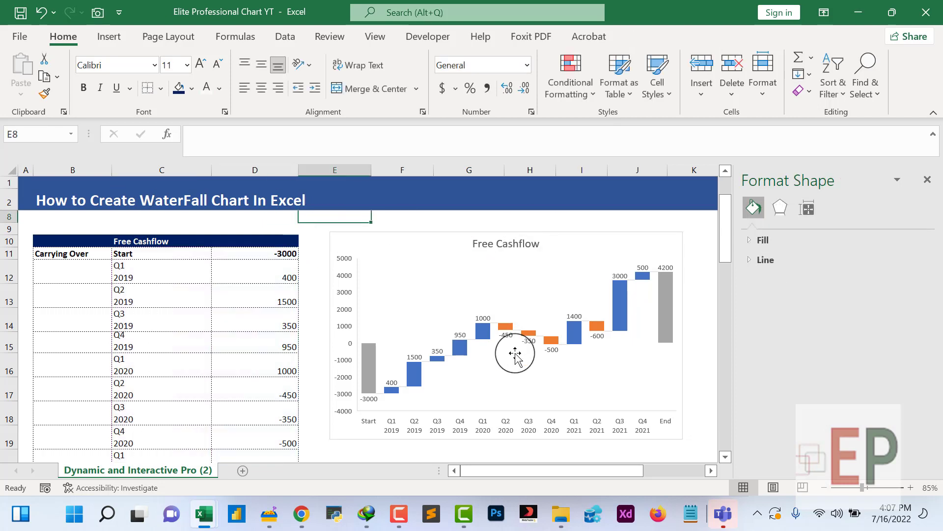
Delete the vertical value axis from the Free Cashflow chart
{"action": "left_click", "coordinate": [462, 390]}
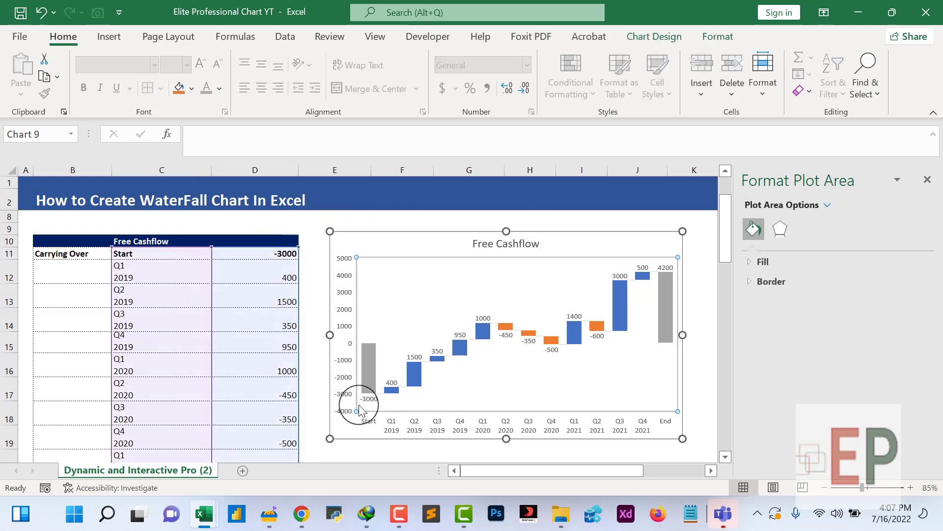
{"action": "left_click", "coordinate": [349, 347]}
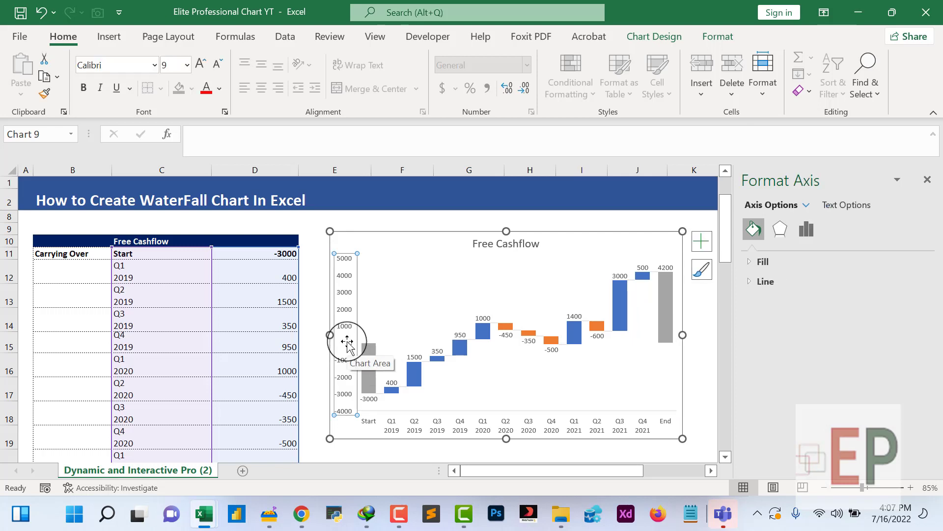
{"action": "key", "text": "Delete"}
{"action": "left_click", "coordinate": [507, 391]}
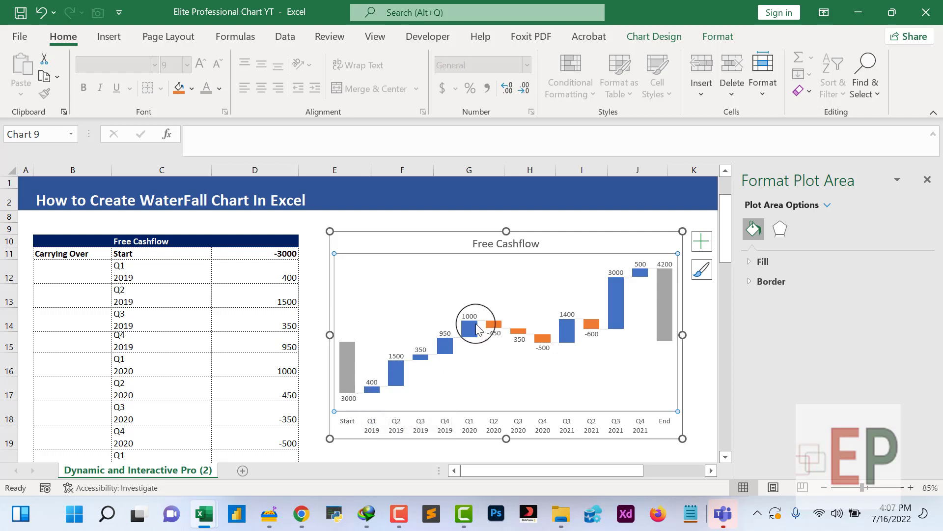
Try the Center, Inside End and Inside Base positions for the data labels and return them to Outside End
{"action": "left_click", "coordinate": [545, 348]}
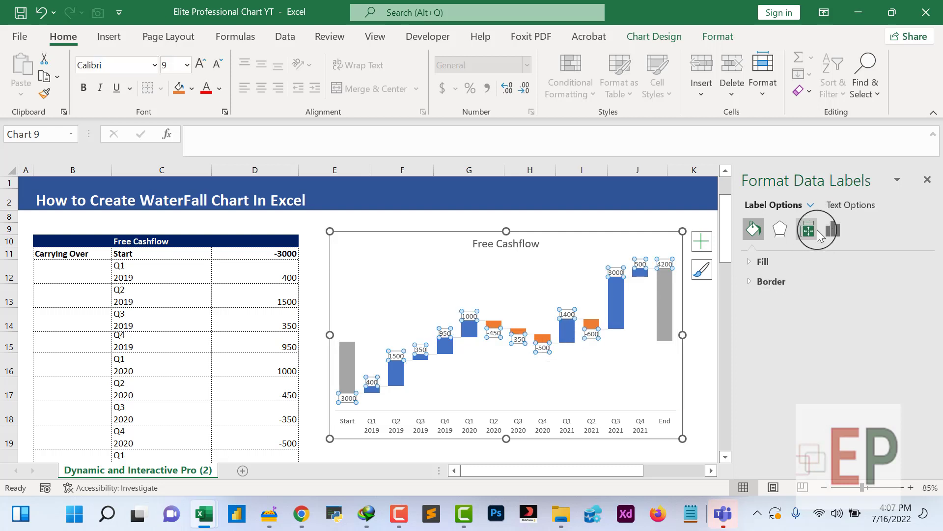
{"action": "left_click", "coordinate": [834, 234]}
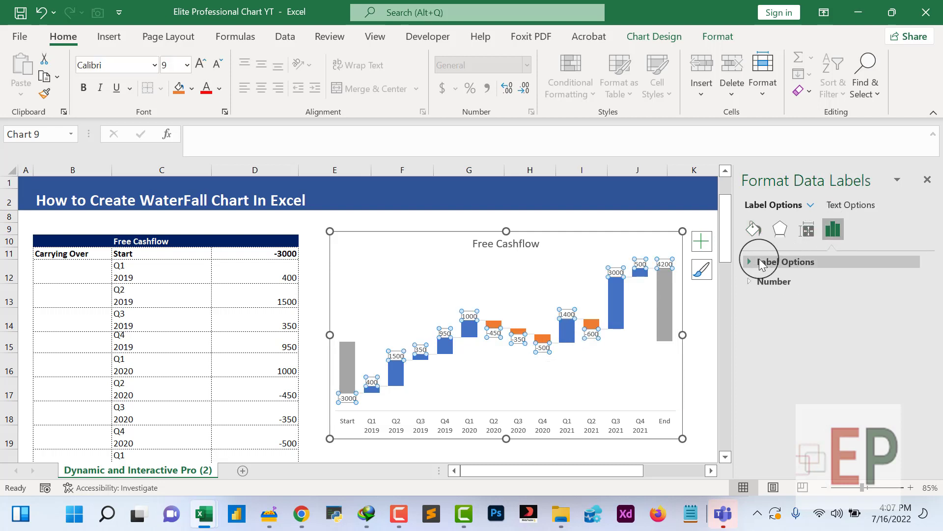
{"action": "left_click", "coordinate": [761, 263]}
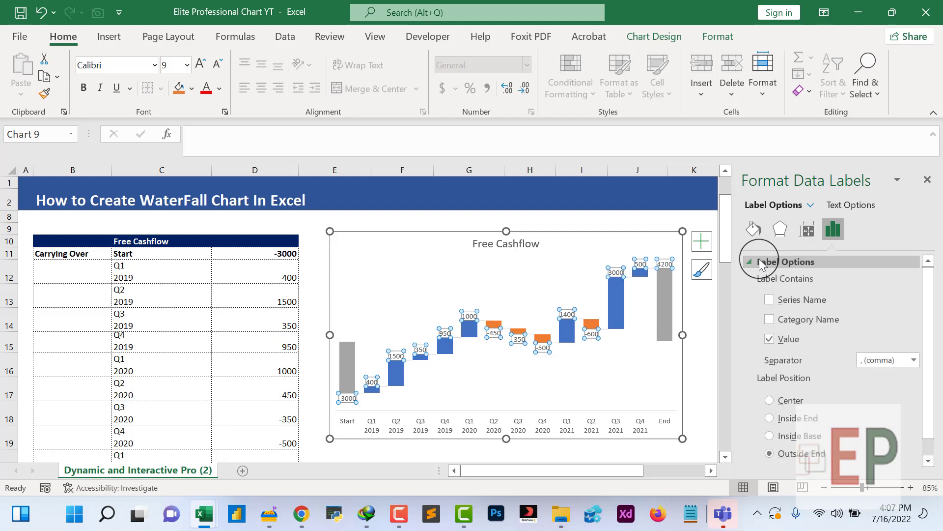
{"action": "left_click", "coordinate": [786, 400]}
{"action": "left_click", "coordinate": [799, 417]}
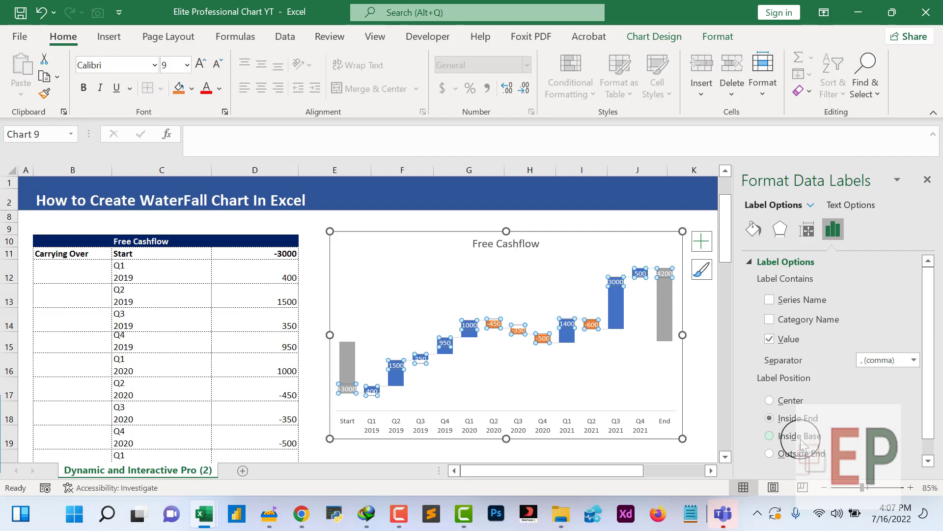
{"action": "left_click", "coordinate": [801, 437]}
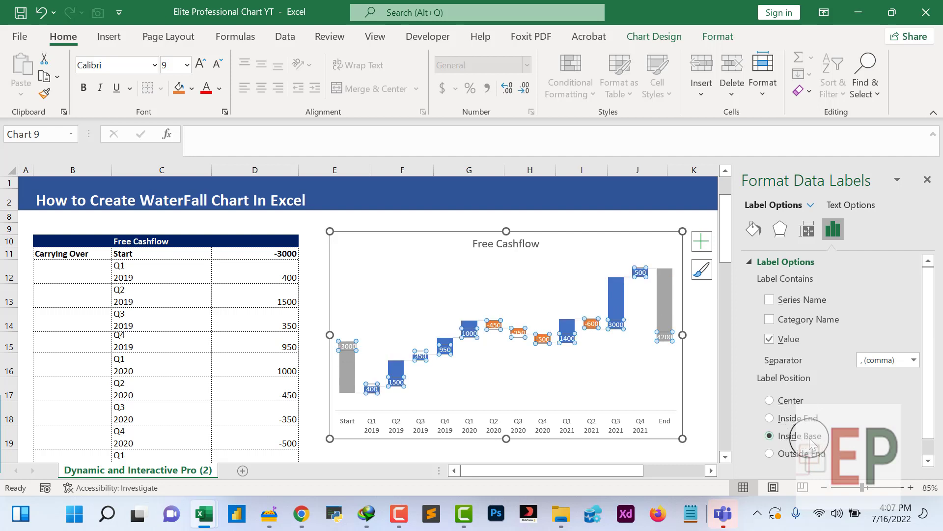
{"action": "left_click", "coordinate": [807, 453]}
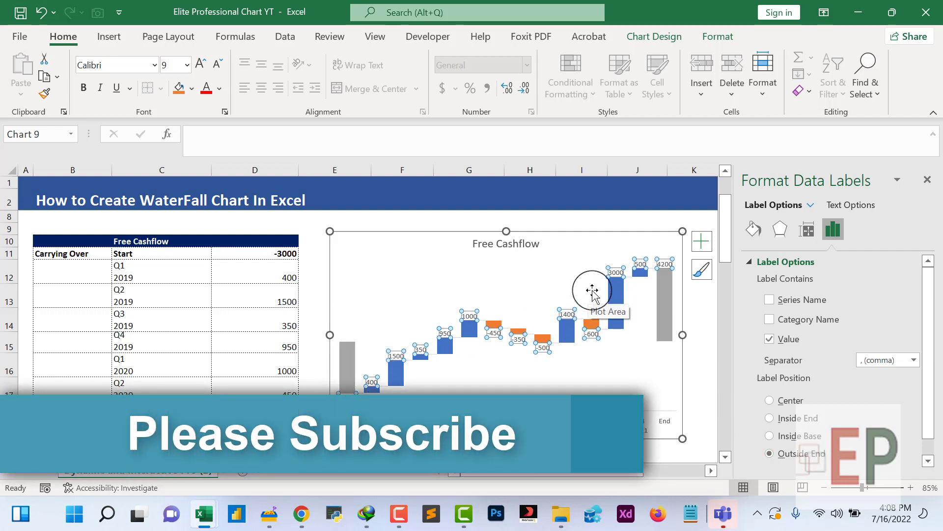
Set the label position of the waterfall chart's data labels to Center
{"action": "left_click", "coordinate": [539, 378]}
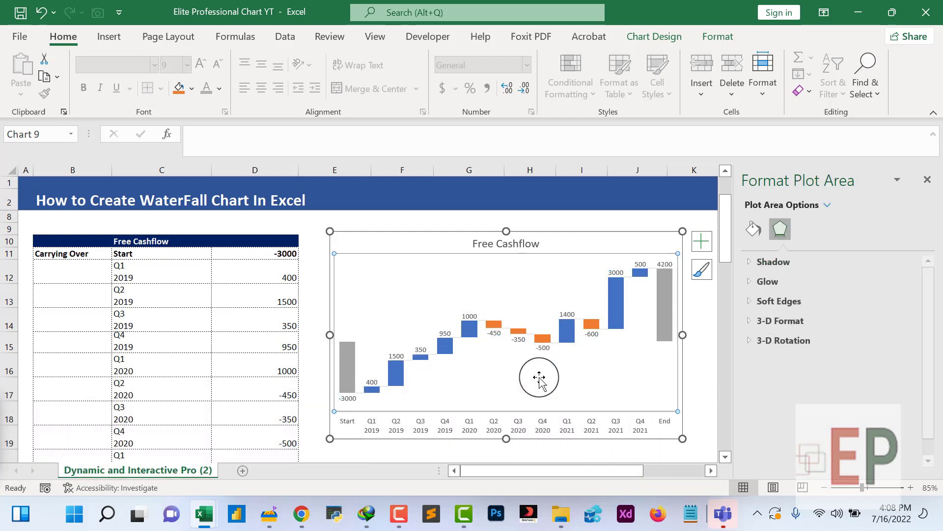
{"action": "left_click", "coordinate": [476, 317]}
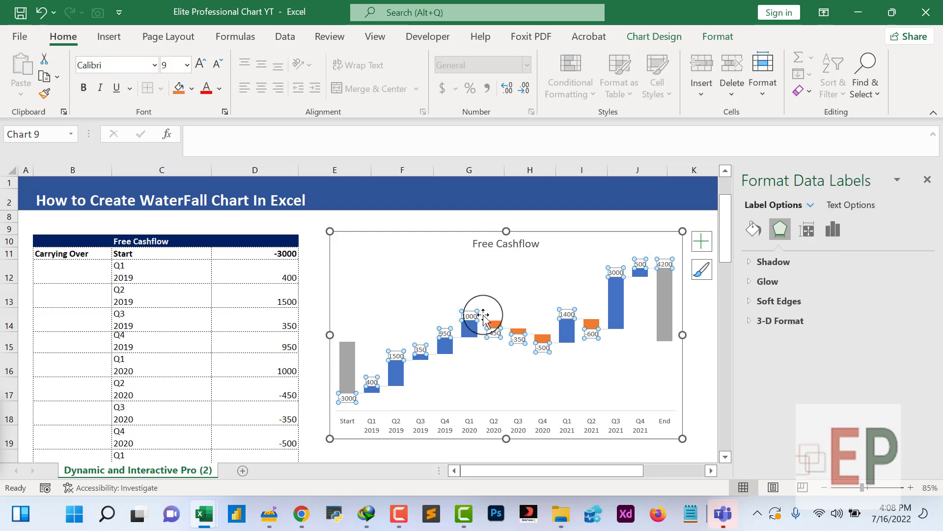
{"action": "left_click", "coordinate": [833, 227]}
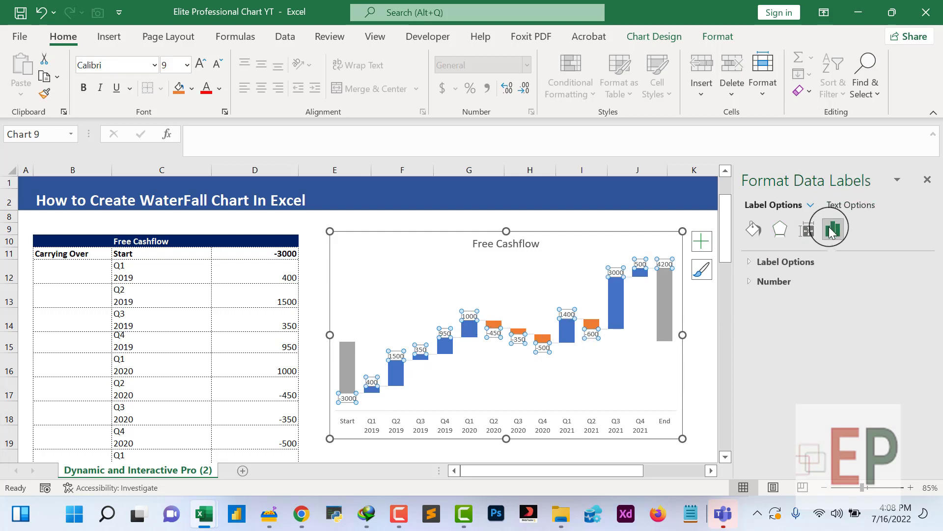
{"action": "left_click", "coordinate": [761, 261]}
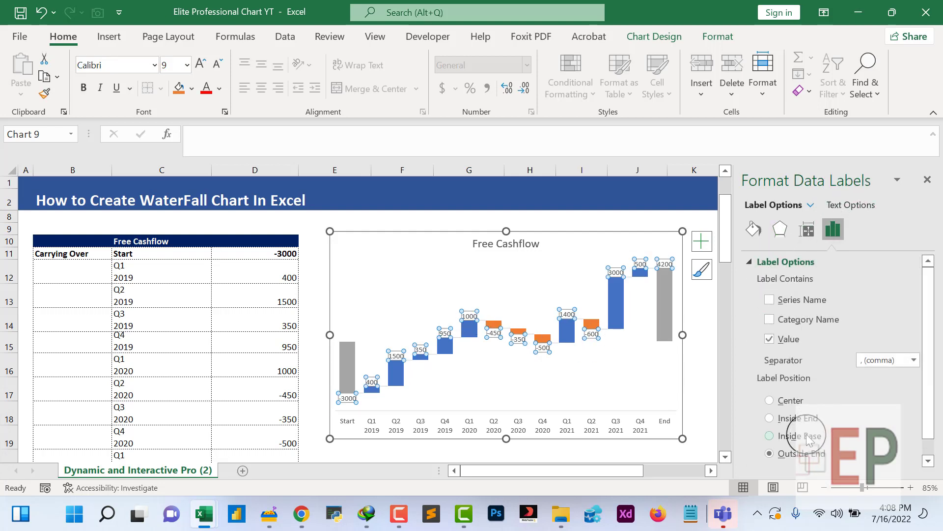
{"action": "left_click", "coordinate": [788, 402]}
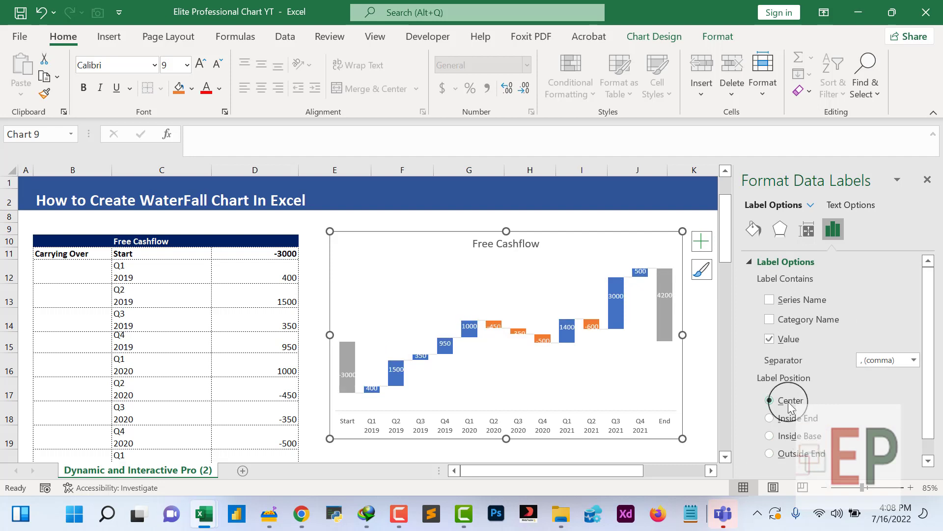
{"action": "left_click", "coordinate": [511, 384]}
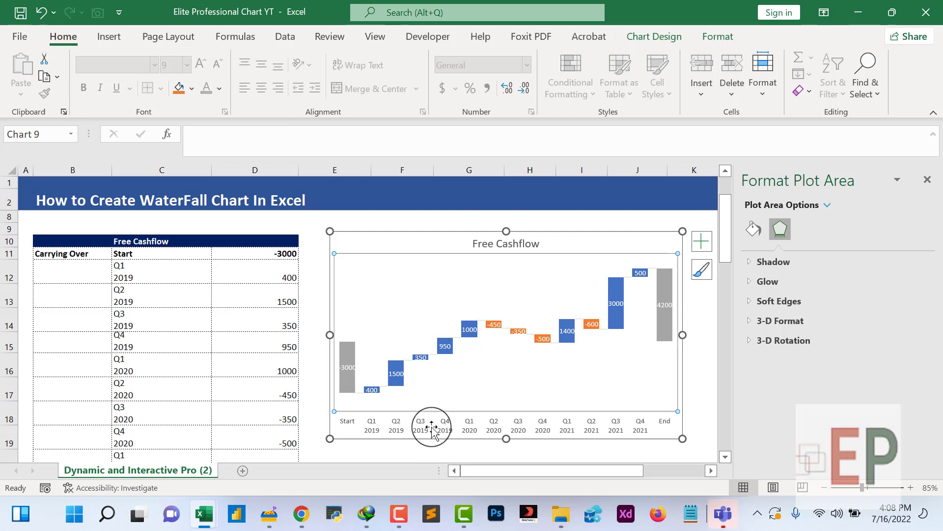
{"action": "left_click", "coordinate": [377, 415]}
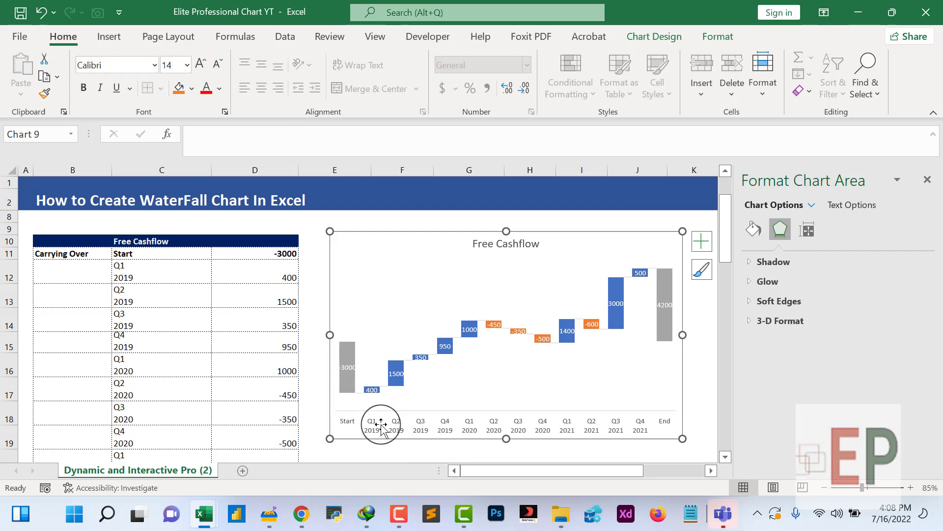
{"action": "left_click", "coordinate": [386, 423]}
{"action": "left_click", "coordinate": [379, 332]}
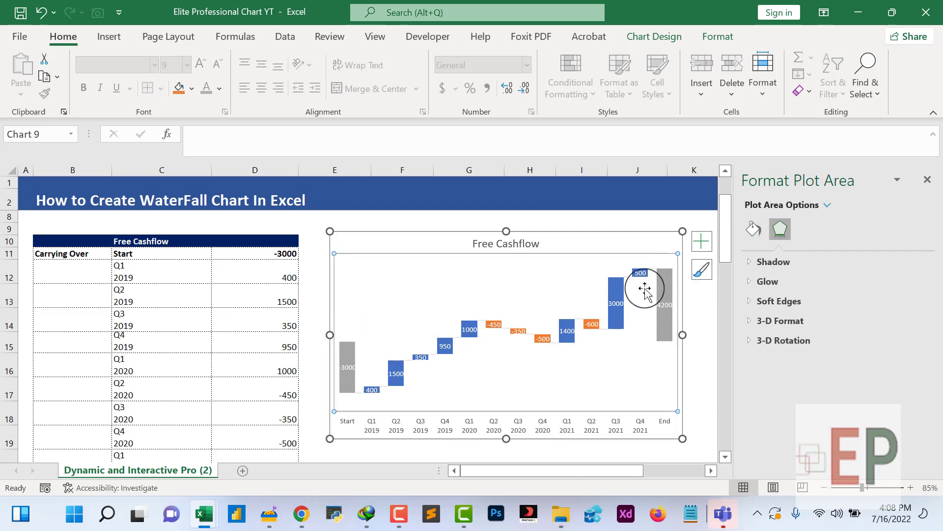
Set the gap width of the waterfall series to 25%
{"action": "left_click", "coordinate": [665, 284]}
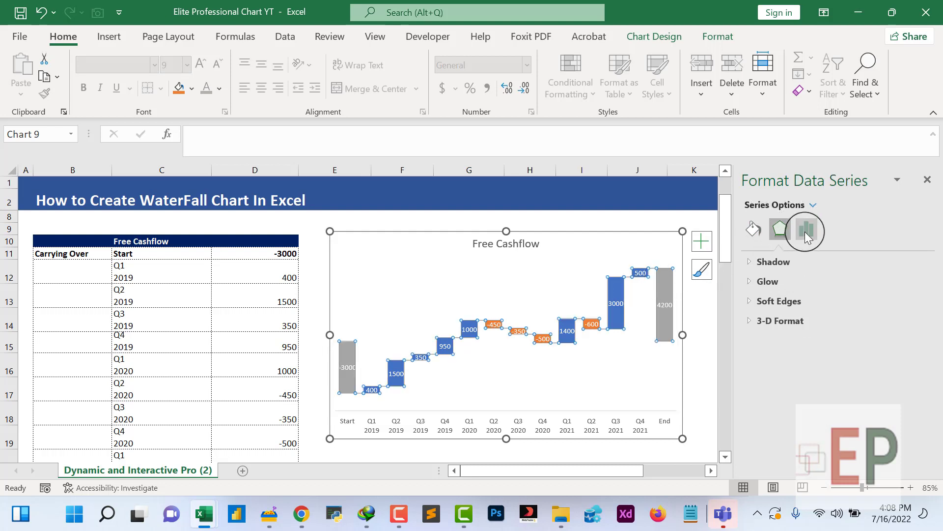
{"action": "left_click", "coordinate": [806, 228]}
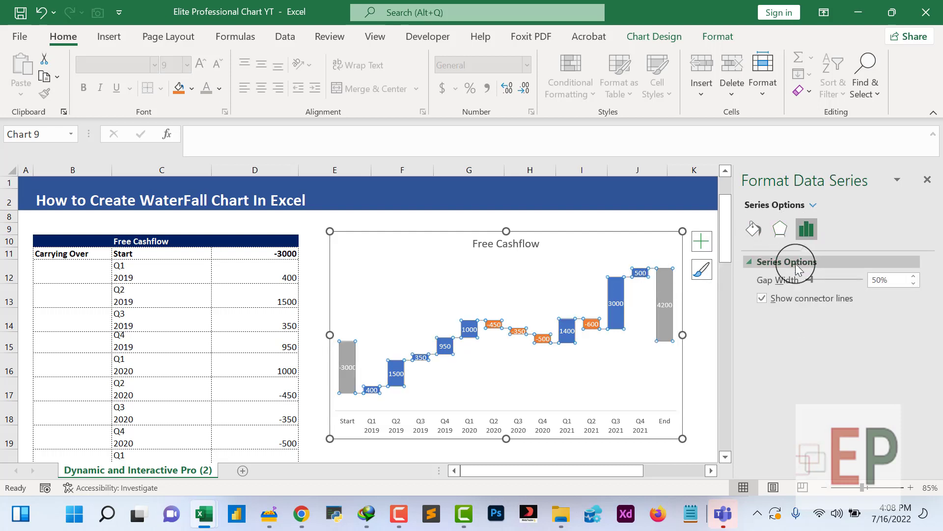
{"action": "left_click", "coordinate": [879, 280]}
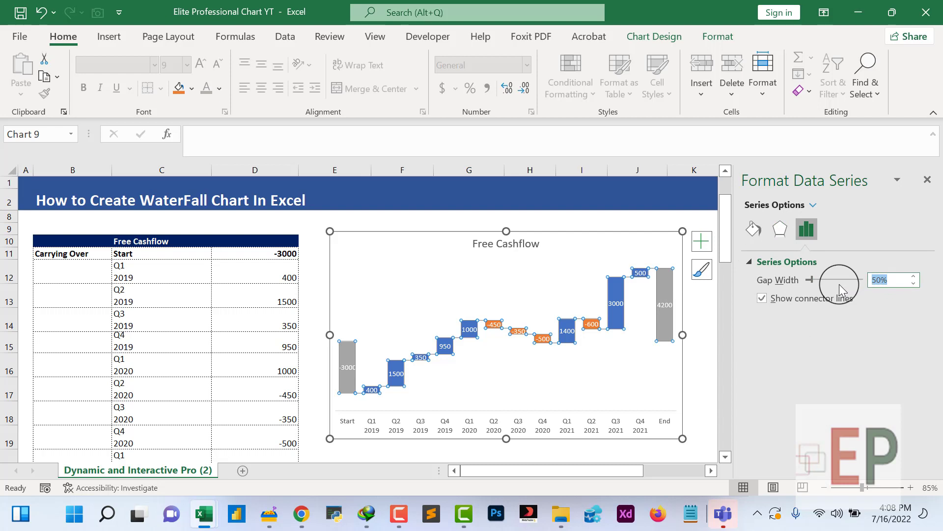
{"action": "type", "text": "25"}
{"action": "key", "text": "Return"}
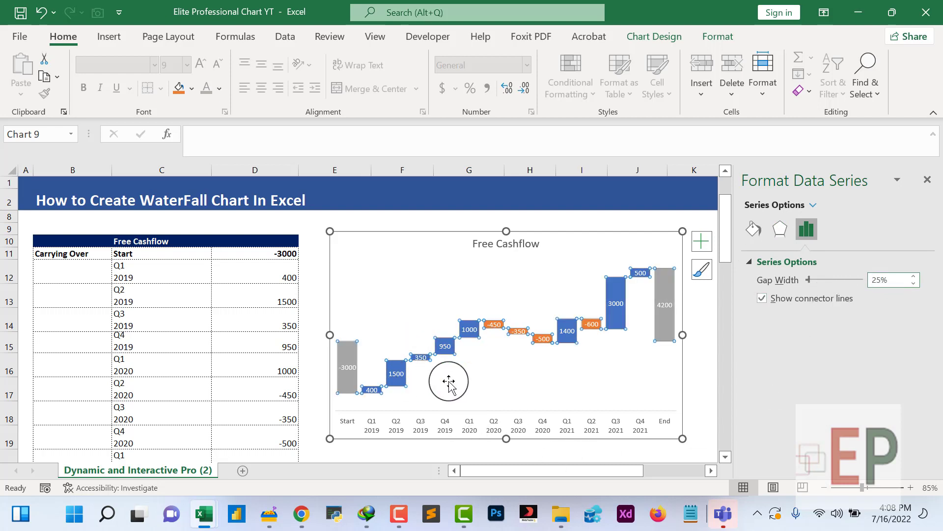
{"action": "left_click", "coordinate": [442, 386]}
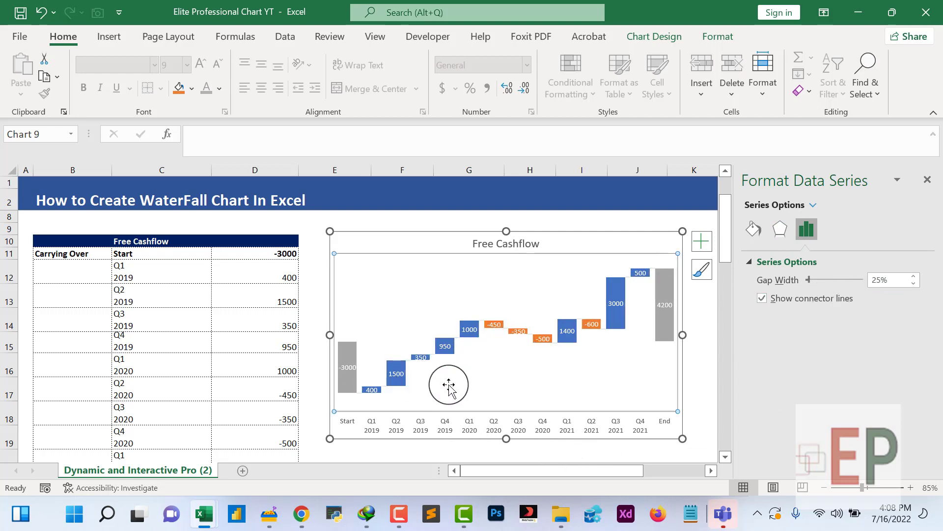
Try a solid green fill on the entire waterfall data series
{"action": "left_click", "coordinate": [375, 390]}
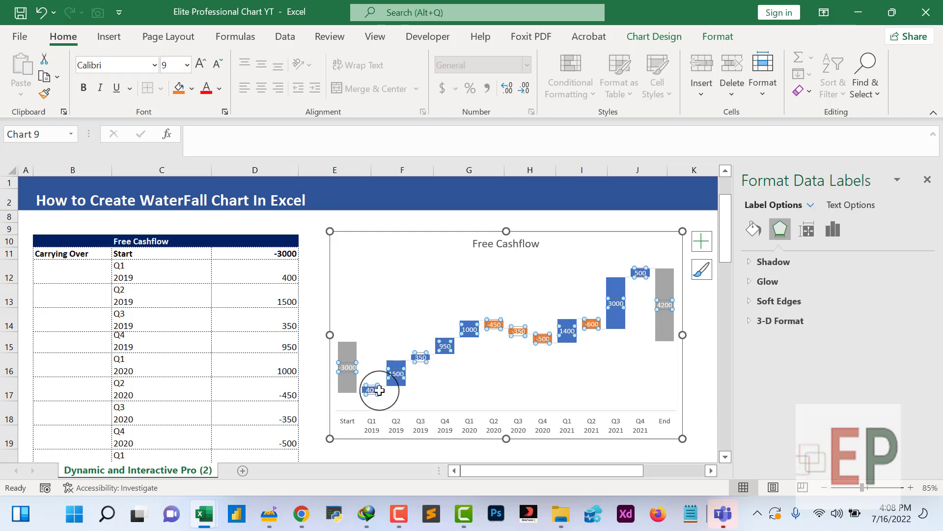
{"action": "left_click", "coordinate": [396, 387]}
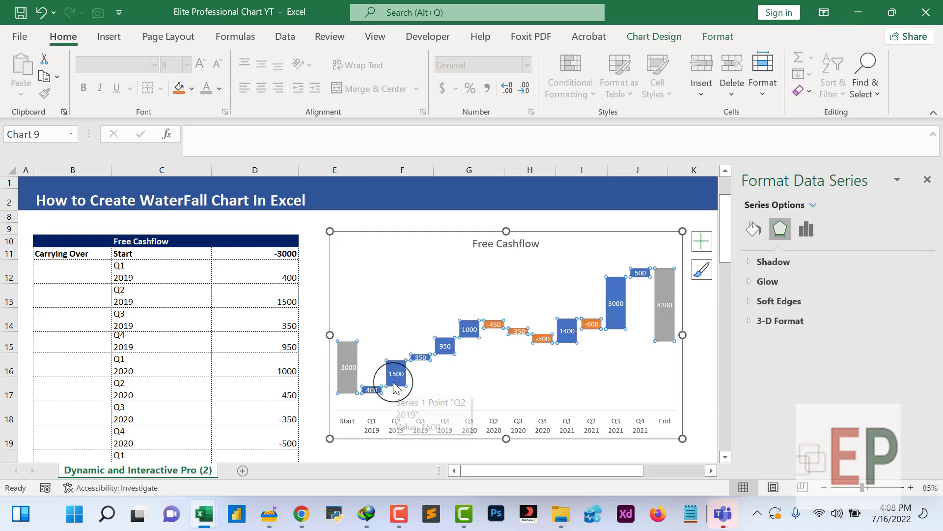
{"action": "left_click", "coordinate": [758, 233]}
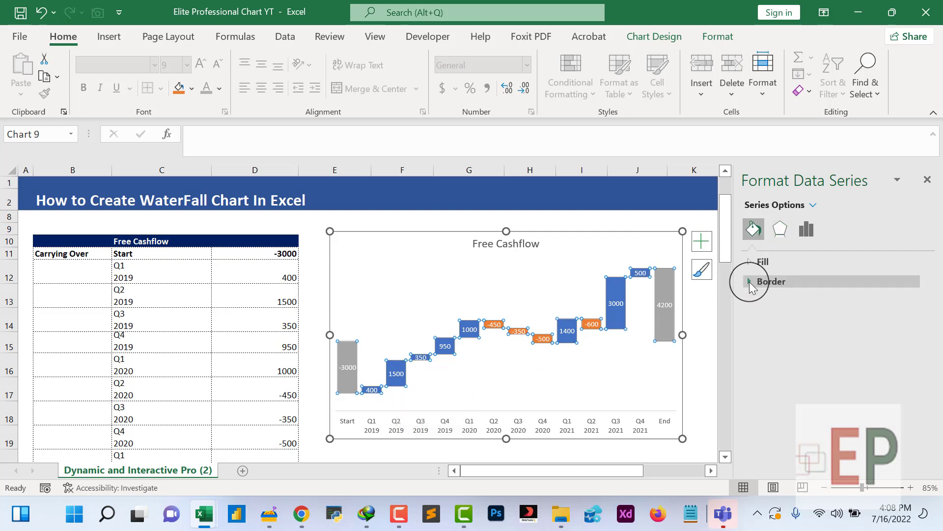
{"action": "left_click", "coordinate": [759, 269]}
{"action": "left_click", "coordinate": [915, 401]}
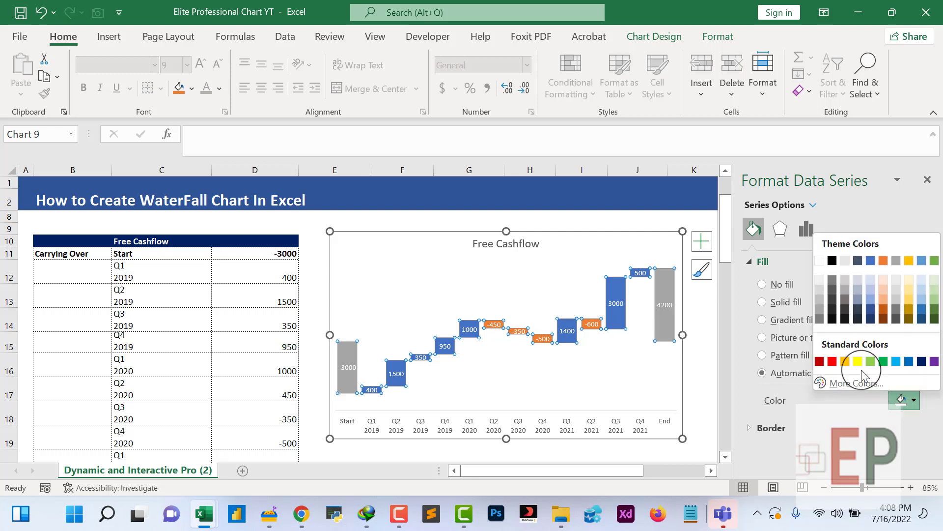
{"action": "left_click", "coordinate": [881, 362]}
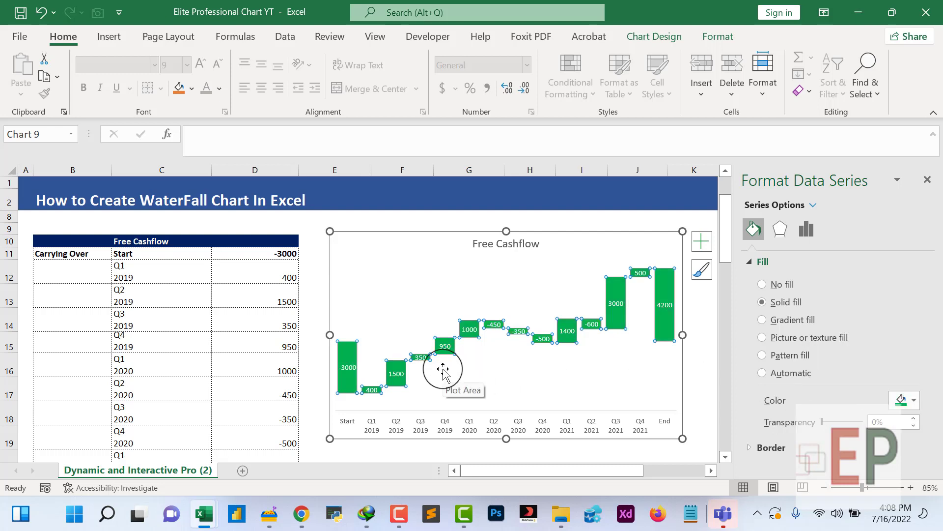
{"action": "left_click", "coordinate": [440, 375]}
Fill only the Q2 2019 bar with the standard green color
{"action": "left_click", "coordinate": [396, 373]}
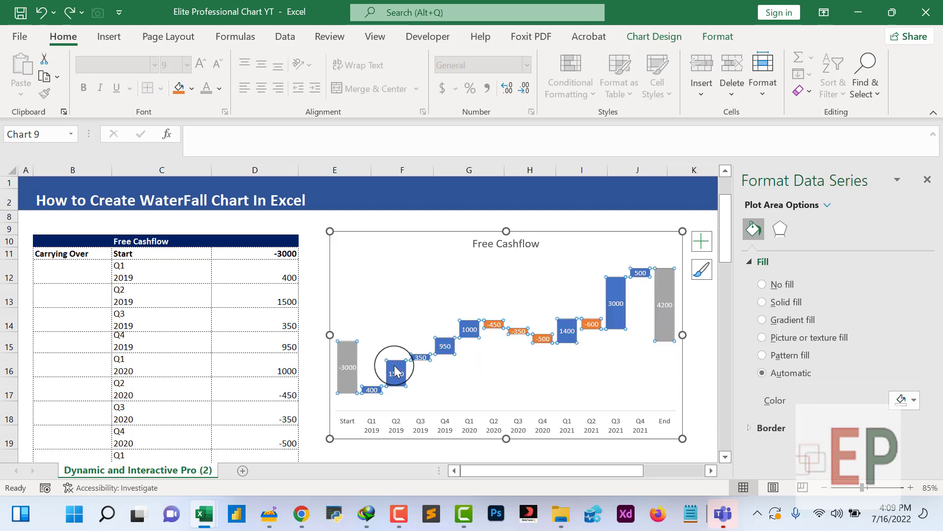
{"action": "left_click", "coordinate": [395, 372]}
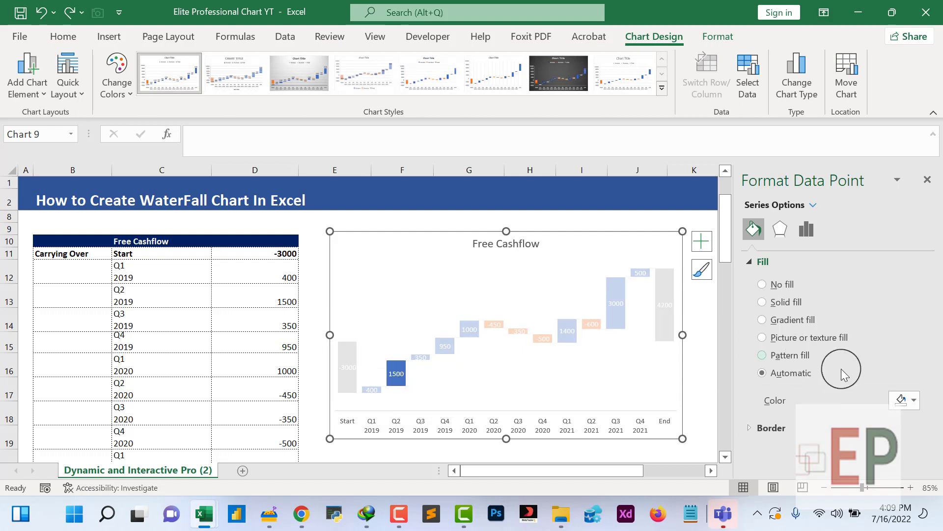
{"action": "left_click", "coordinate": [915, 397]}
{"action": "left_click", "coordinate": [879, 363]}
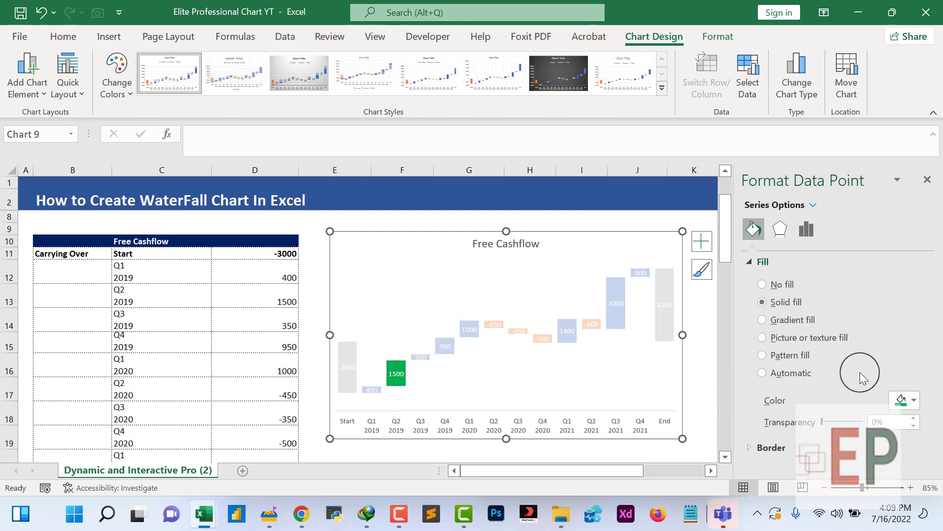
{"action": "left_click", "coordinate": [444, 347]}
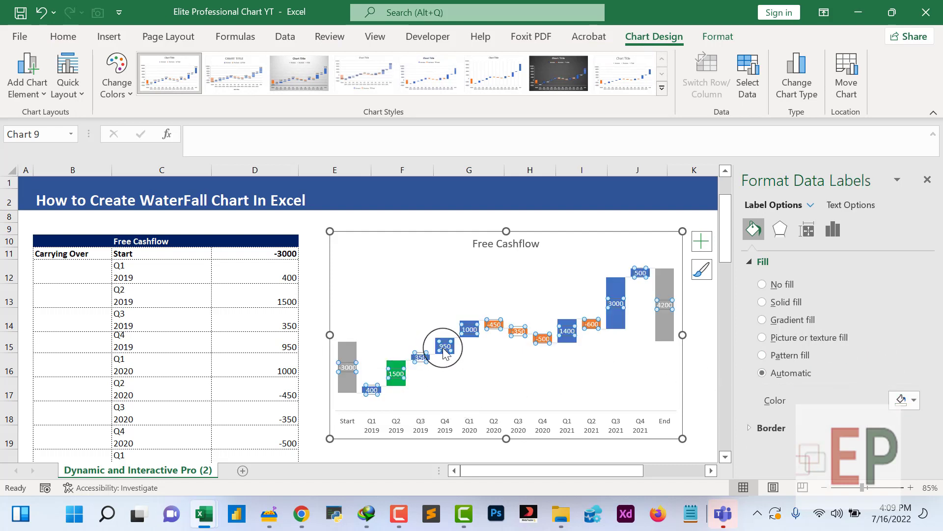
{"action": "left_click", "coordinate": [454, 346]}
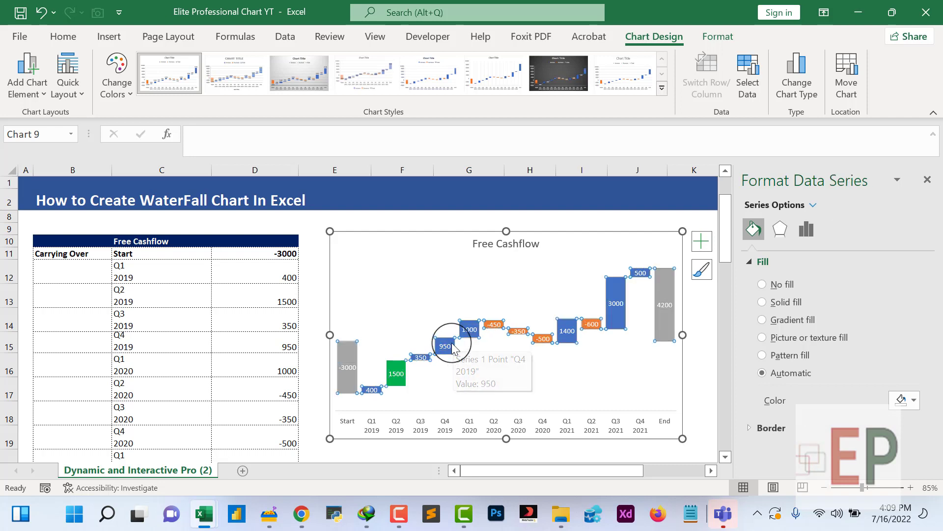
{"action": "left_click", "coordinate": [448, 340]}
{"action": "left_click", "coordinate": [449, 354]}
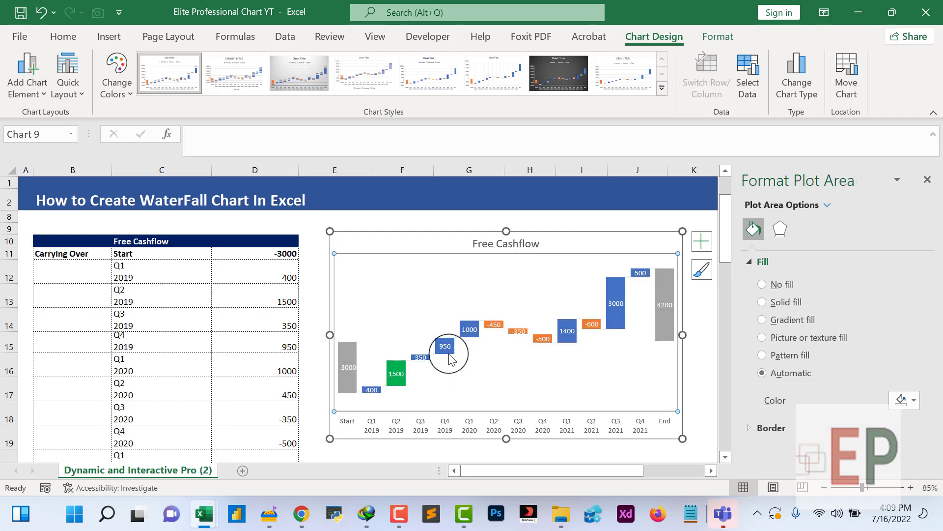
{"action": "left_click", "coordinate": [452, 351]}
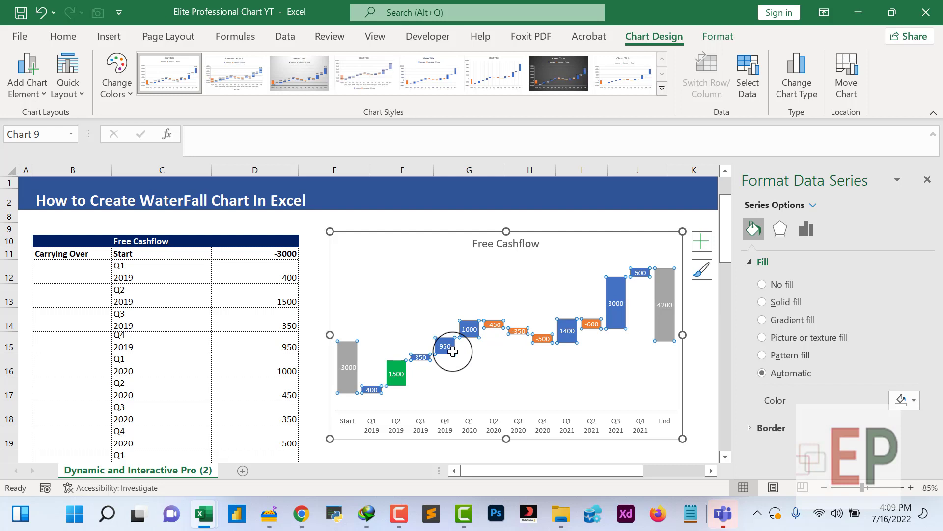
{"action": "left_click", "coordinate": [558, 396]}
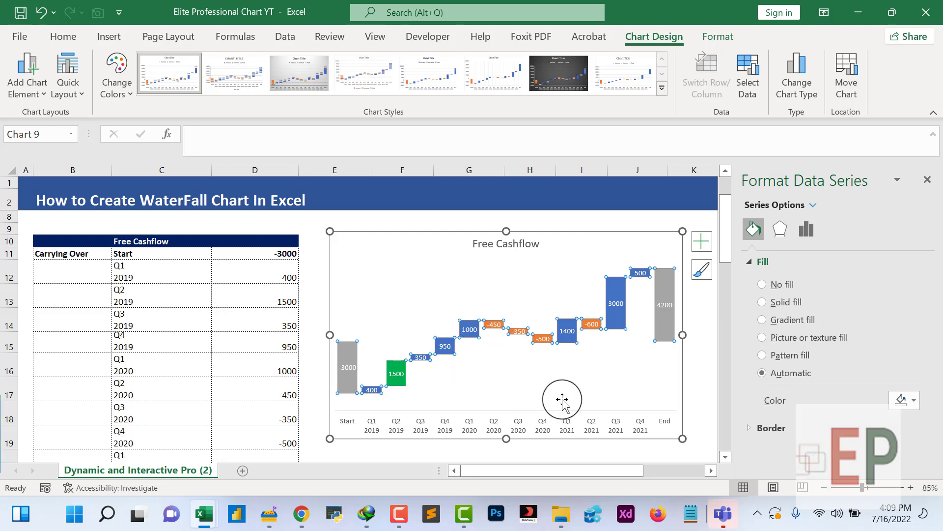
Fill the Q3 2021 and Q1 2021 bars with the standard green color
{"action": "left_click", "coordinate": [880, 485]}
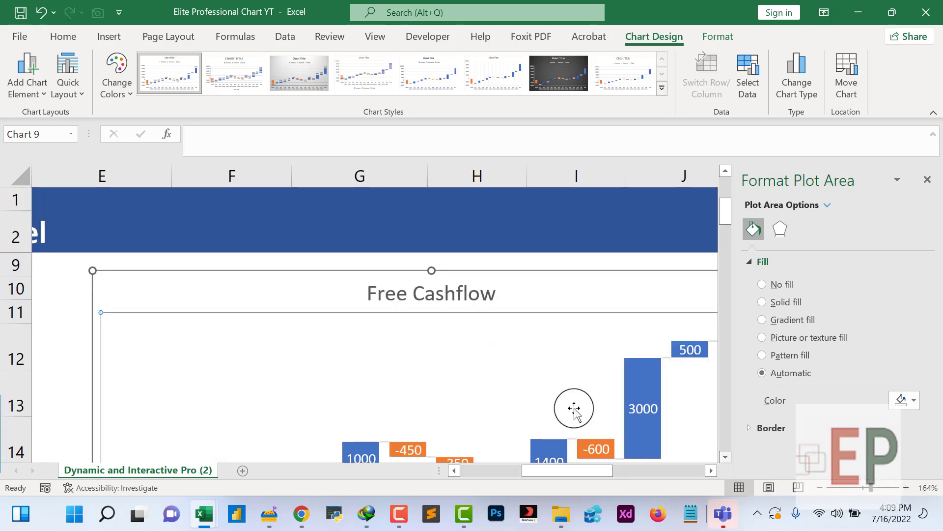
{"action": "scroll", "coordinate": [574, 408], "scroll_direction": "down", "scroll_amount": 3}
{"action": "scroll", "coordinate": [264, 391], "scroll_direction": "up", "scroll_amount": 2}
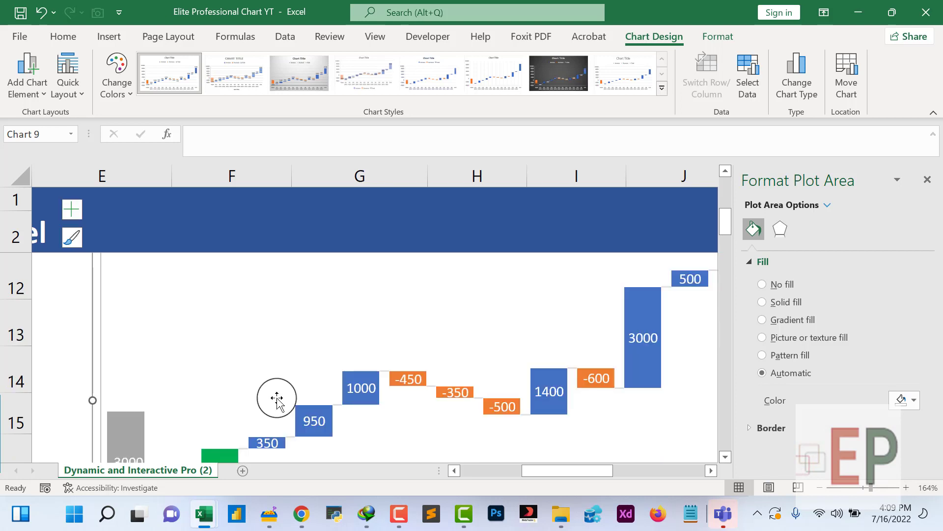
{"action": "left_click", "coordinate": [638, 364]}
{"action": "left_click", "coordinate": [639, 365]}
{"action": "left_click", "coordinate": [906, 400]}
{"action": "left_click", "coordinate": [880, 362]}
{"action": "left_click", "coordinate": [539, 378]}
{"action": "left_click", "coordinate": [907, 400]}
{"action": "left_click", "coordinate": [881, 362]}
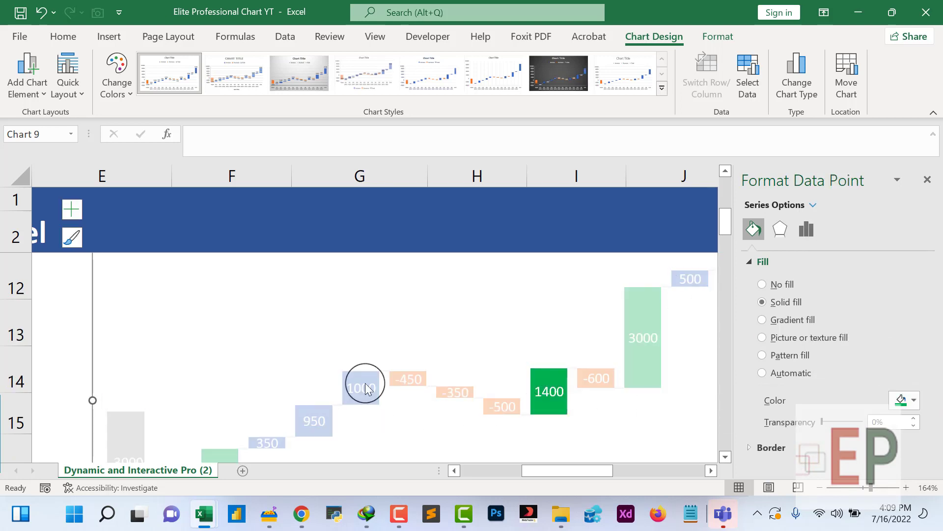
Fill the Q1 2020, Q4 2019 and Q3 2019 bars with the standard green color
{"action": "left_click", "coordinate": [367, 389]}
{"action": "left_click", "coordinate": [908, 400]}
{"action": "left_click", "coordinate": [881, 362]}
{"action": "left_click", "coordinate": [314, 421]}
{"action": "left_click", "coordinate": [907, 399]}
{"action": "left_click", "coordinate": [881, 362]}
{"action": "left_click", "coordinate": [267, 442]}
{"action": "left_click", "coordinate": [907, 400]}
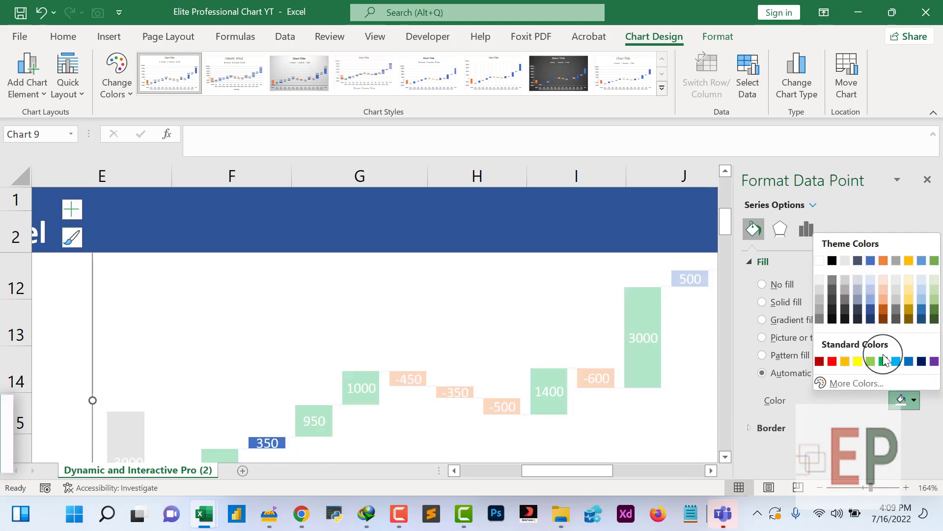
{"action": "left_click", "coordinate": [883, 360]}
Fill the Q4 2021 and Q1 2019 bars with the standard green color
{"action": "left_click", "coordinate": [691, 279]}
{"action": "left_click", "coordinate": [675, 278]}
{"action": "left_click", "coordinate": [675, 278]}
{"action": "left_click", "coordinate": [907, 400]}
{"action": "left_click", "coordinate": [883, 362]}
{"action": "scroll", "coordinate": [236, 367], "scroll_direction": "down", "scroll_amount": 1}
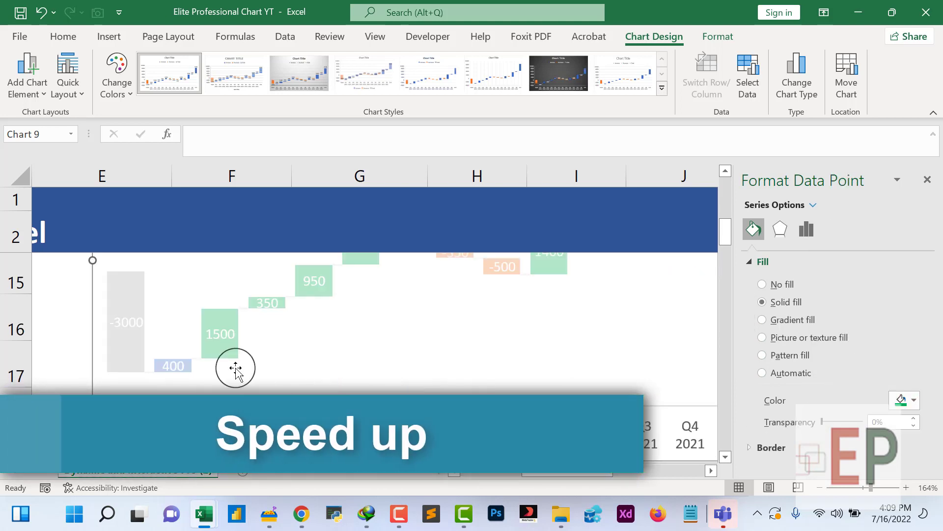
{"action": "left_click", "coordinate": [173, 366]}
{"action": "left_click", "coordinate": [908, 399]}
{"action": "left_click", "coordinate": [881, 362]}
Fill the negative Q2 2020 and Q3 2020 bars with the standard red color
{"action": "scroll", "coordinate": [237, 344], "scroll_direction": "up", "scroll_amount": 1}
{"action": "left_click", "coordinate": [400, 377]}
{"action": "left_click", "coordinate": [393, 381]}
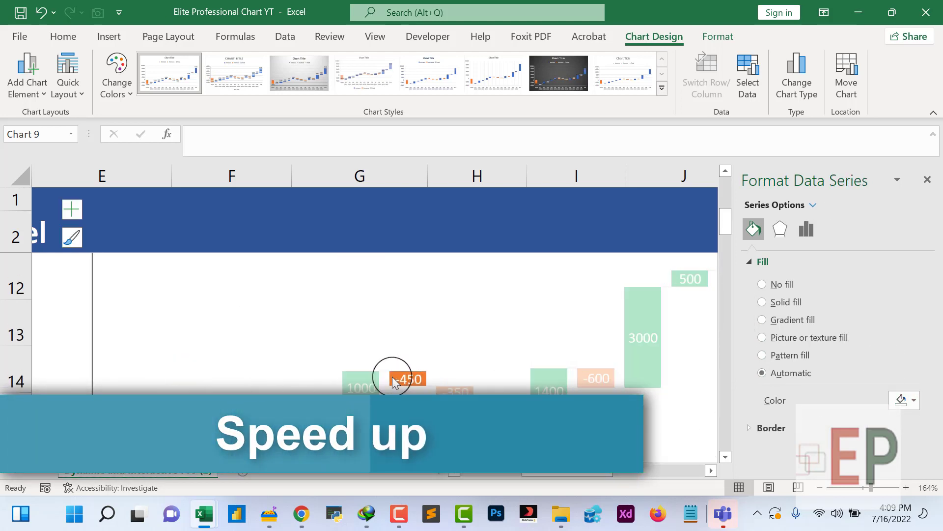
{"action": "left_click", "coordinate": [908, 400]}
{"action": "left_click", "coordinate": [832, 362]}
{"action": "left_click", "coordinate": [451, 388]}
{"action": "left_click", "coordinate": [453, 391]}
{"action": "left_click", "coordinate": [453, 391]}
{"action": "left_click", "coordinate": [907, 400]}
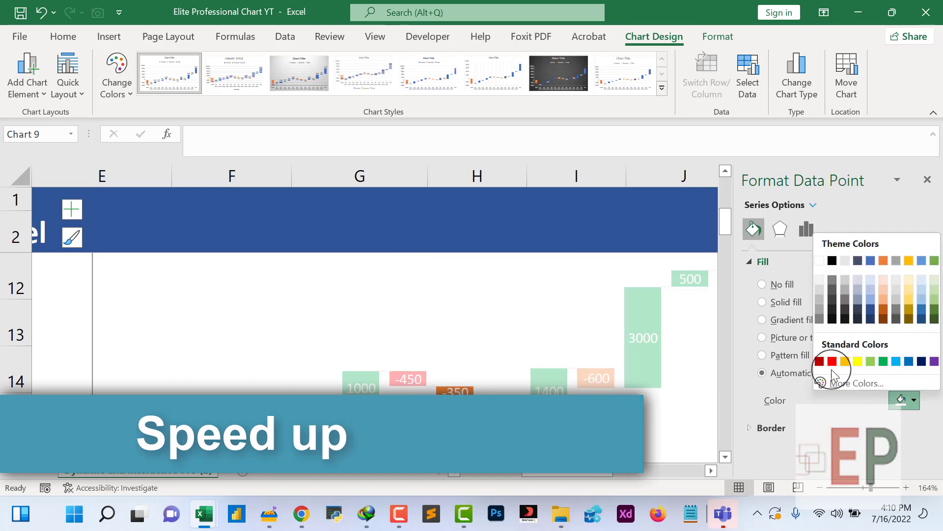
{"action": "left_click", "coordinate": [832, 362]}
Fill the negative Q4 2020 and Q2 2021 bars with the standard red color
{"action": "left_click", "coordinate": [488, 402]}
{"action": "left_click", "coordinate": [486, 402]}
{"action": "left_click", "coordinate": [487, 402]}
{"action": "left_click", "coordinate": [901, 400]}
{"action": "left_click", "coordinate": [833, 364]}
{"action": "left_click", "coordinate": [611, 382]}
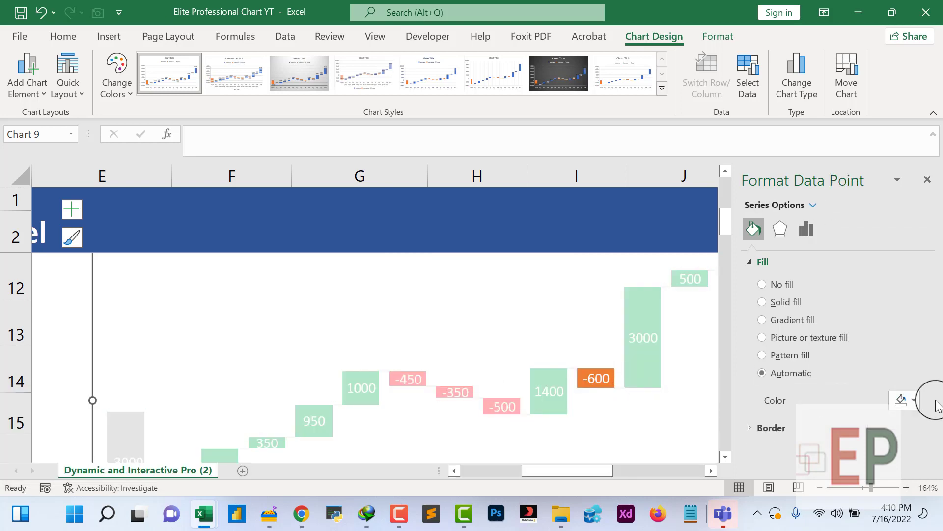
{"action": "left_click", "coordinate": [908, 400]}
{"action": "left_click", "coordinate": [833, 363]}
Close the data point formatting pane and deselect the chart, with the sheet shown at 100% zoom
{"action": "scroll", "coordinate": [590, 417], "scroll_direction": "down", "scroll_amount": 2}
{"action": "left_click", "coordinate": [927, 180]}
{"action": "left_click", "coordinate": [645, 335]}
{"action": "scroll", "coordinate": [567, 393], "scroll_direction": "down", "scroll_amount": 2}
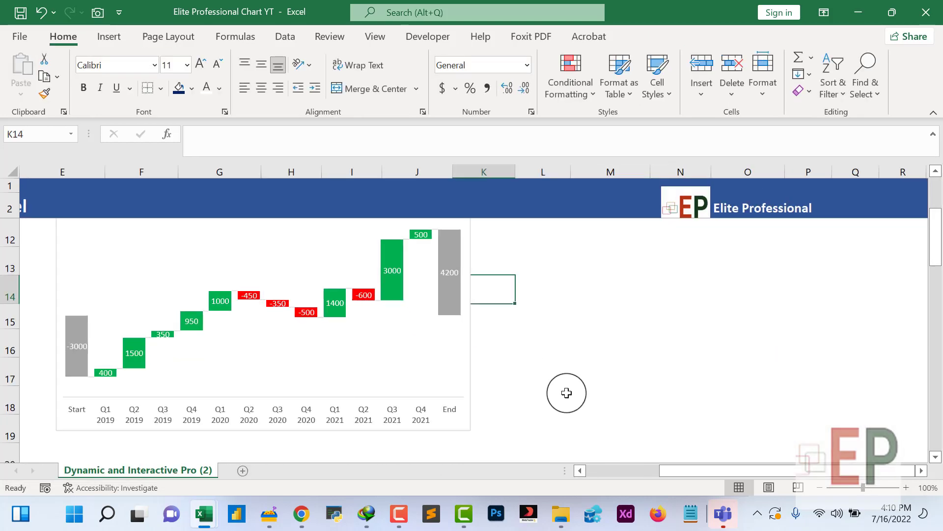
Set the waterfall chart's data label position to Outside End, close the label formatting pane and deselect the chart
{"action": "left_click_drag", "start_coordinate": [674, 470], "coordinate": [600, 468]}
{"action": "left_click", "coordinate": [538, 415]}
{"action": "left_click", "coordinate": [832, 373]}
{"action": "scroll", "coordinate": [835, 357], "scroll_direction": "up", "scroll_amount": 2}
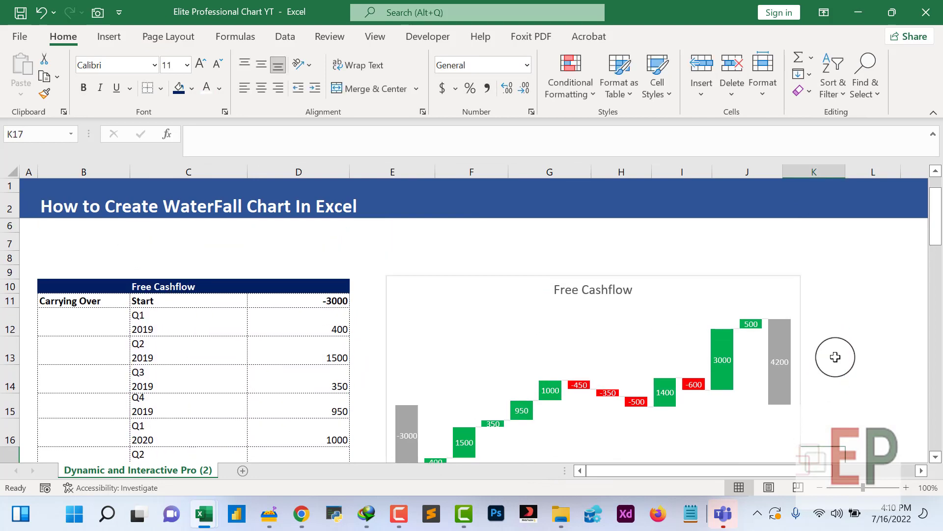
{"action": "scroll", "coordinate": [835, 357], "scroll_direction": "down", "scroll_amount": 1}
{"action": "left_click", "coordinate": [861, 344]}
{"action": "left_click", "coordinate": [721, 328]}
{"action": "right_click", "coordinate": [722, 315]}
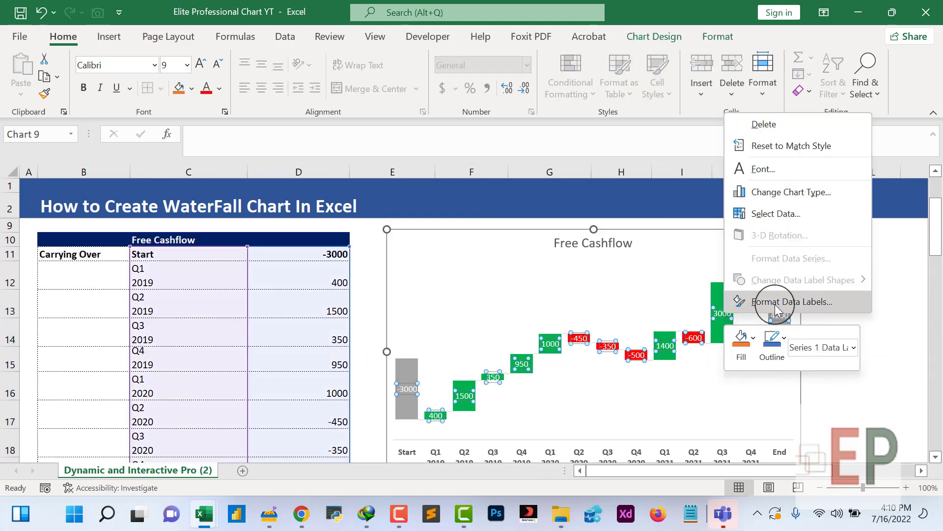
{"action": "left_click", "coordinate": [728, 296]}
{"action": "left_click", "coordinate": [797, 433]}
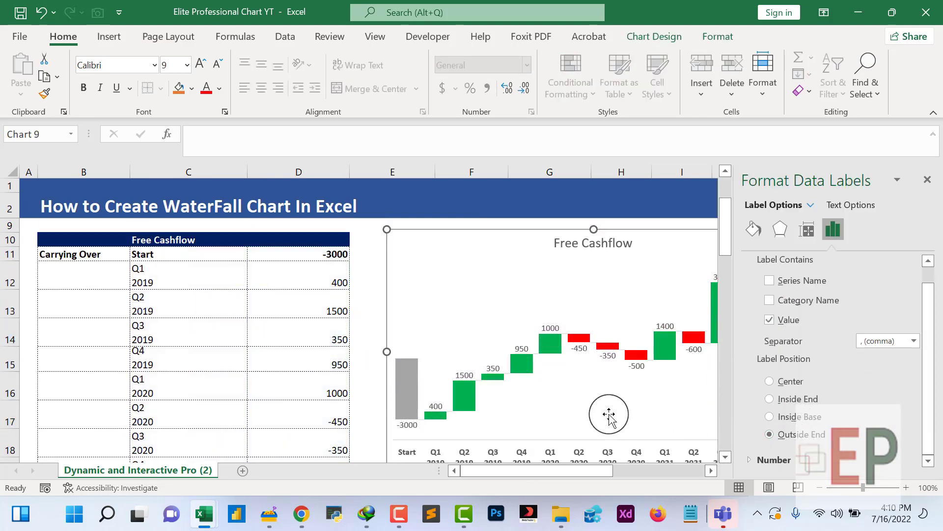
{"action": "left_click", "coordinate": [625, 405]}
{"action": "left_click", "coordinate": [928, 179]}
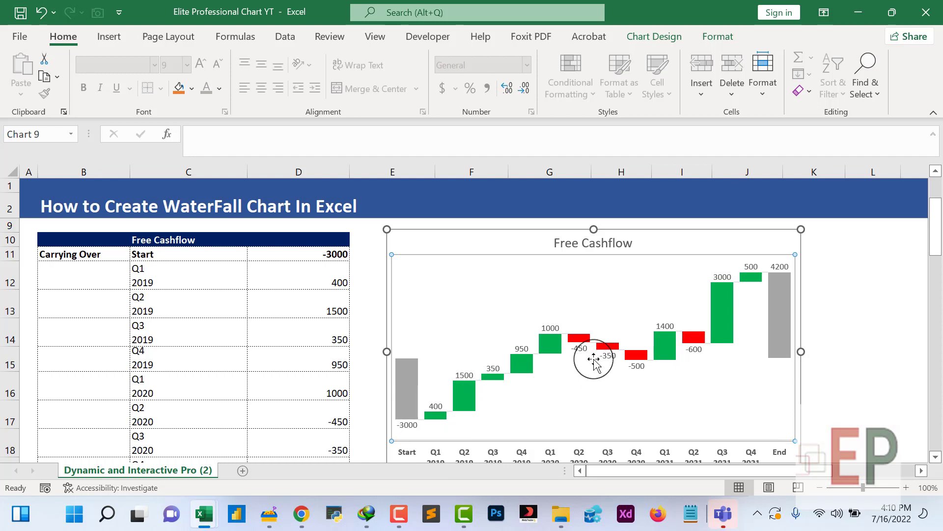
{"action": "left_click", "coordinate": [867, 312]}
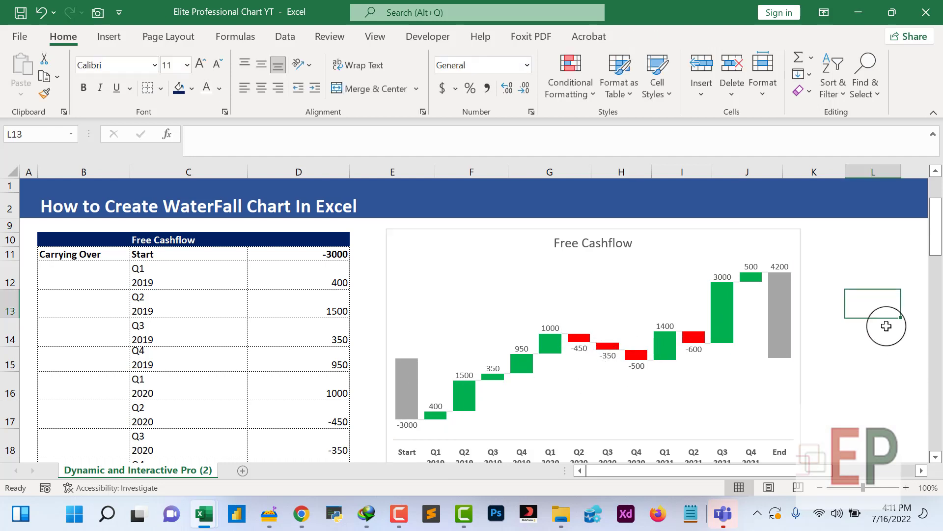
Set the waterfall chart's data label position to Center, close the label formatting pane and deselect the chart
{"action": "scroll", "coordinate": [886, 325], "scroll_direction": "down", "scroll_amount": 1}
{"action": "scroll", "coordinate": [880, 330], "scroll_direction": "up", "scroll_amount": 1}
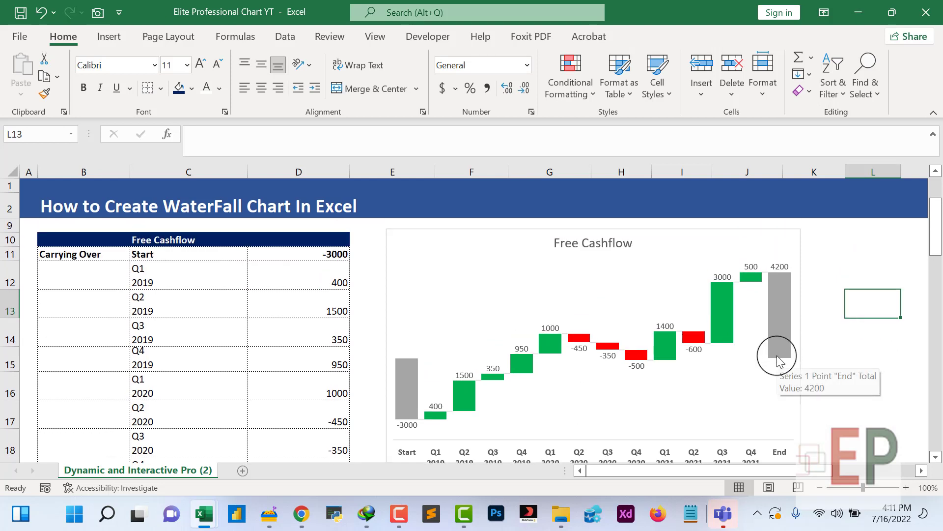
{"action": "left_click", "coordinate": [608, 355]}
{"action": "right_click", "coordinate": [608, 356]}
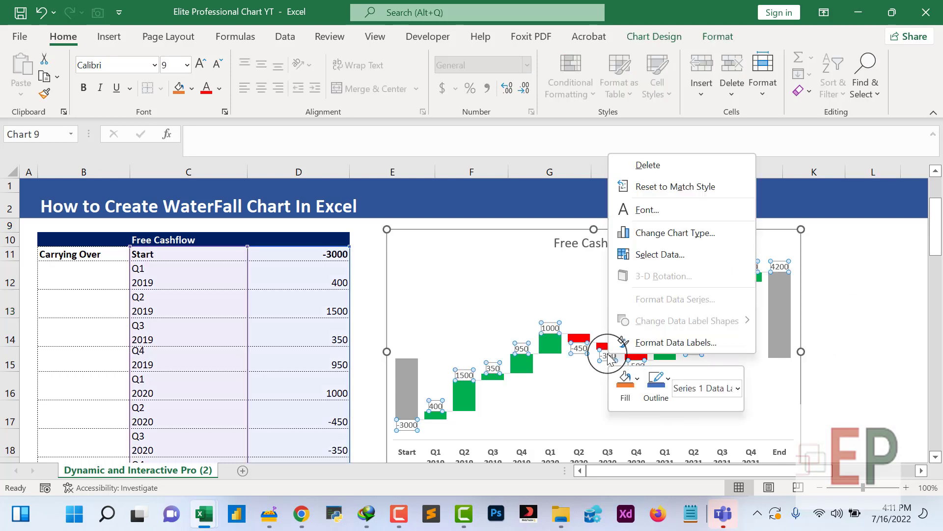
{"action": "left_click", "coordinate": [659, 339]}
{"action": "scroll", "coordinate": [815, 383], "scroll_direction": "down", "scroll_amount": 1}
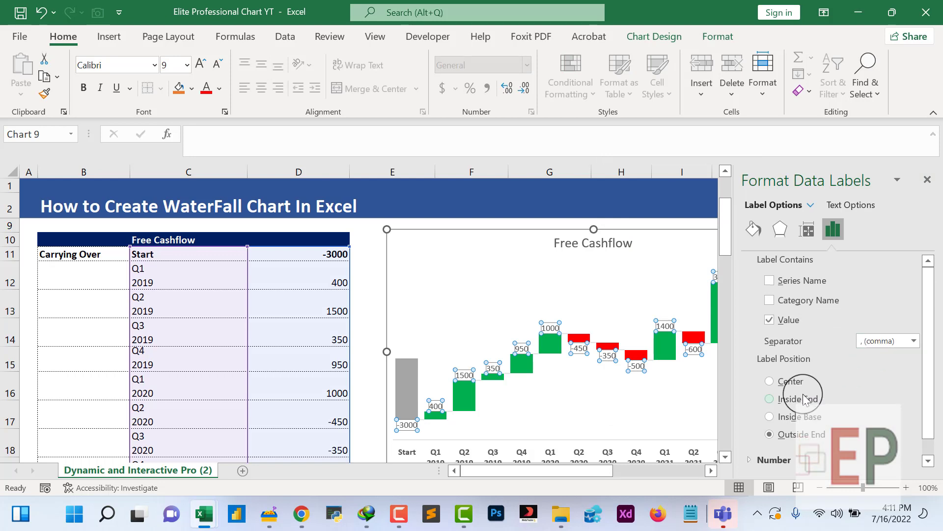
{"action": "left_click", "coordinate": [769, 381]}
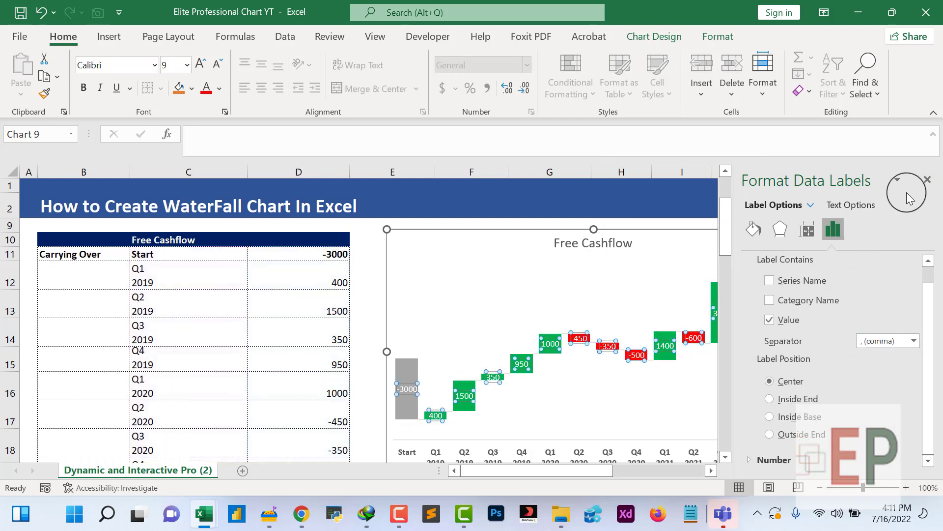
{"action": "left_click", "coordinate": [927, 180]}
{"action": "left_click", "coordinate": [825, 388]}
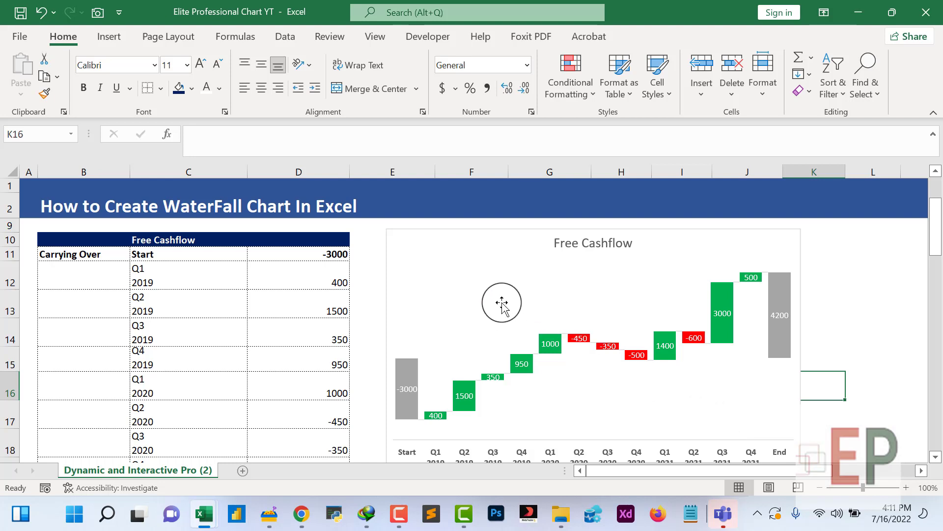
{"action": "scroll", "coordinate": [500, 298], "scroll_direction": "down", "scroll_amount": 1}
{"action": "scroll", "coordinate": [537, 334], "scroll_direction": "up", "scroll_amount": 1}
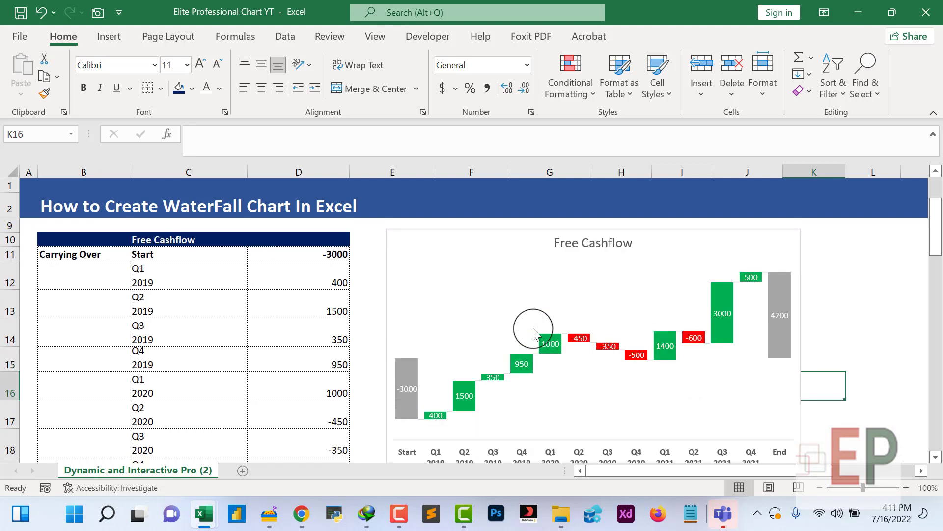